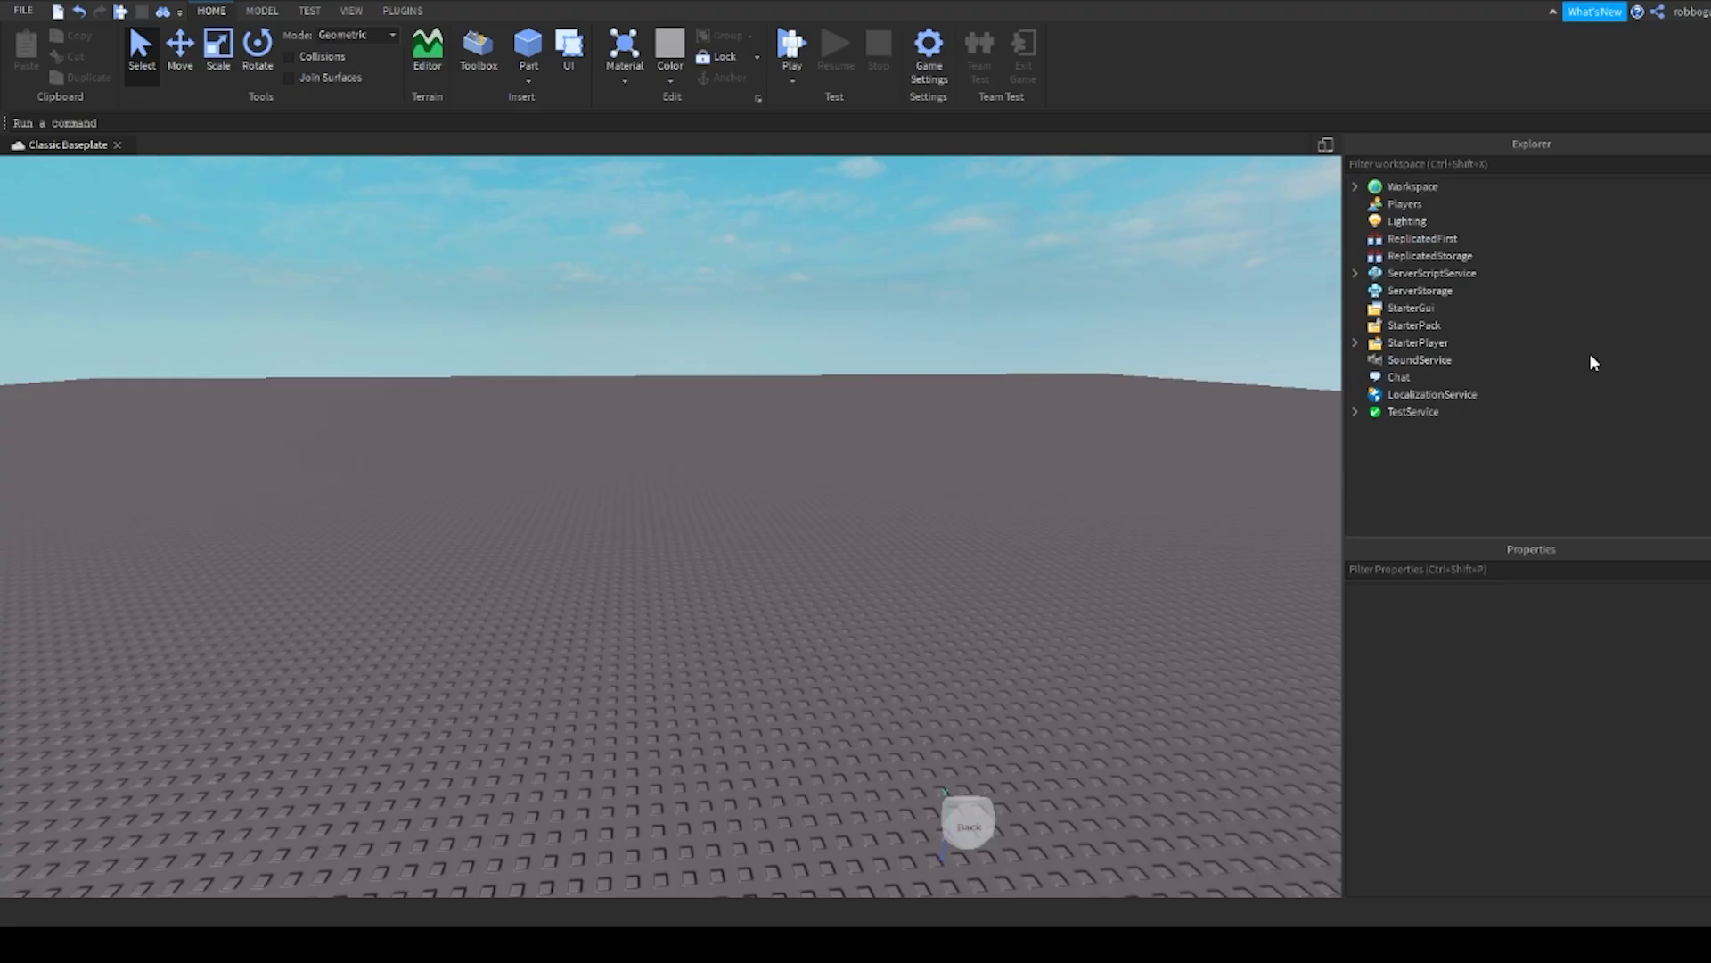
Step: Add a ScreenGui under StarterGui and name it Shop
{"action": "left_click", "coordinate": [1410, 308]}
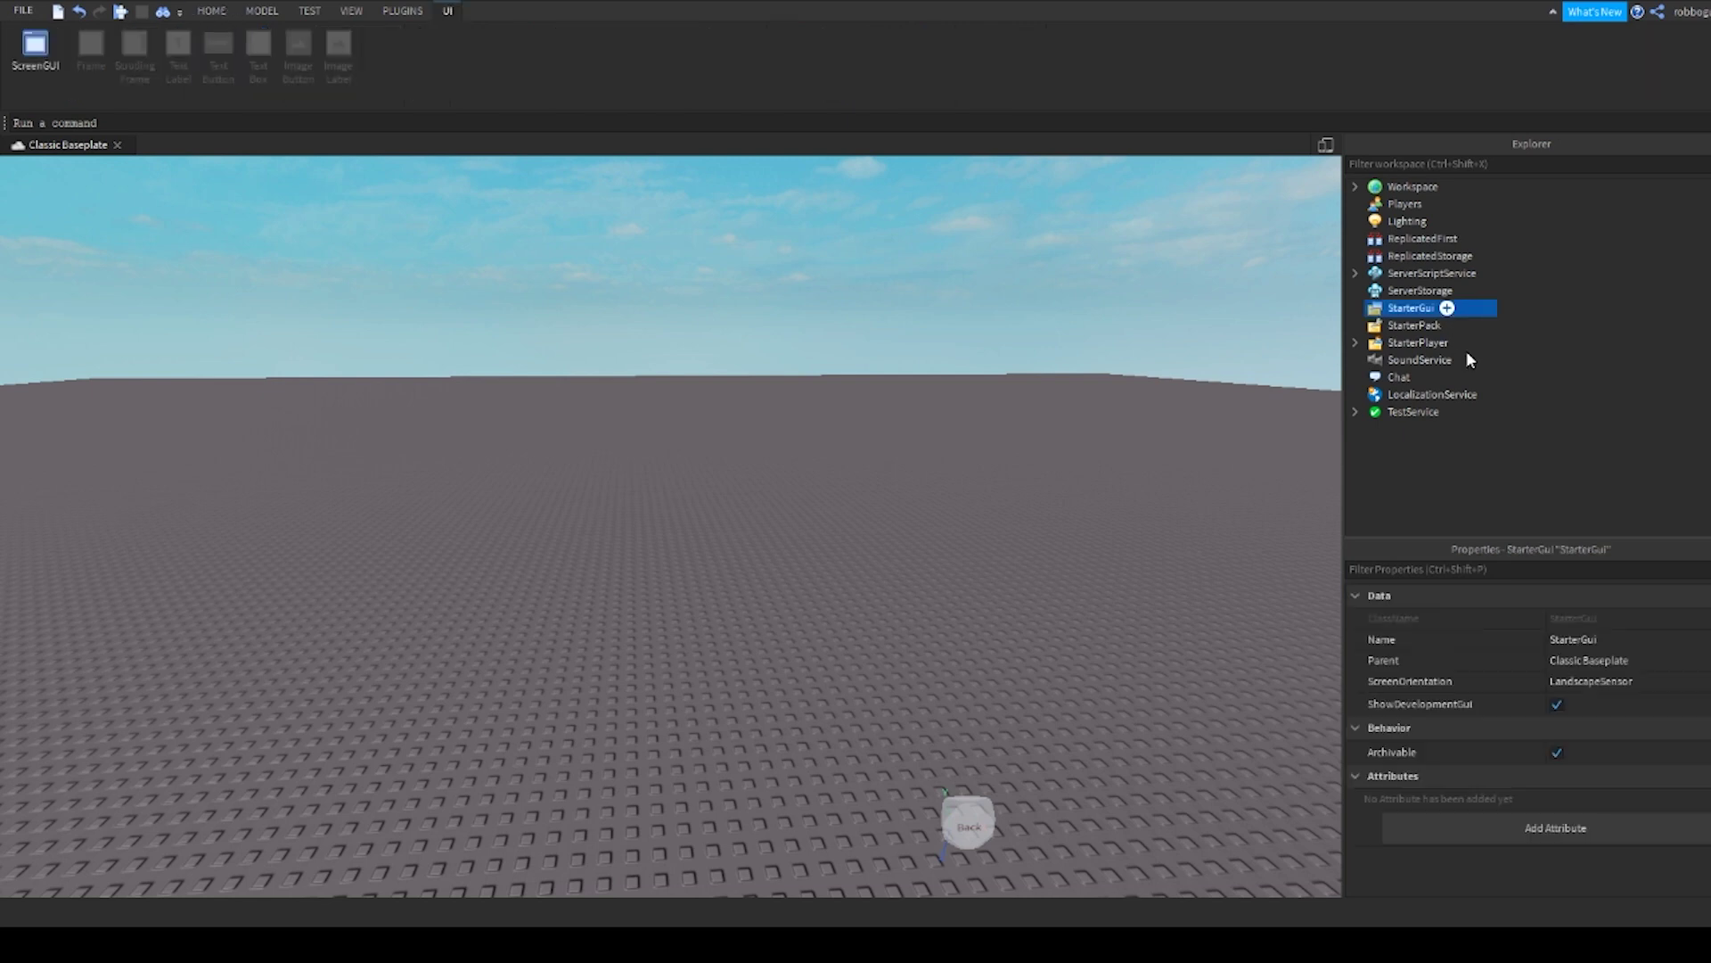
{"action": "left_click", "coordinate": [1447, 307]}
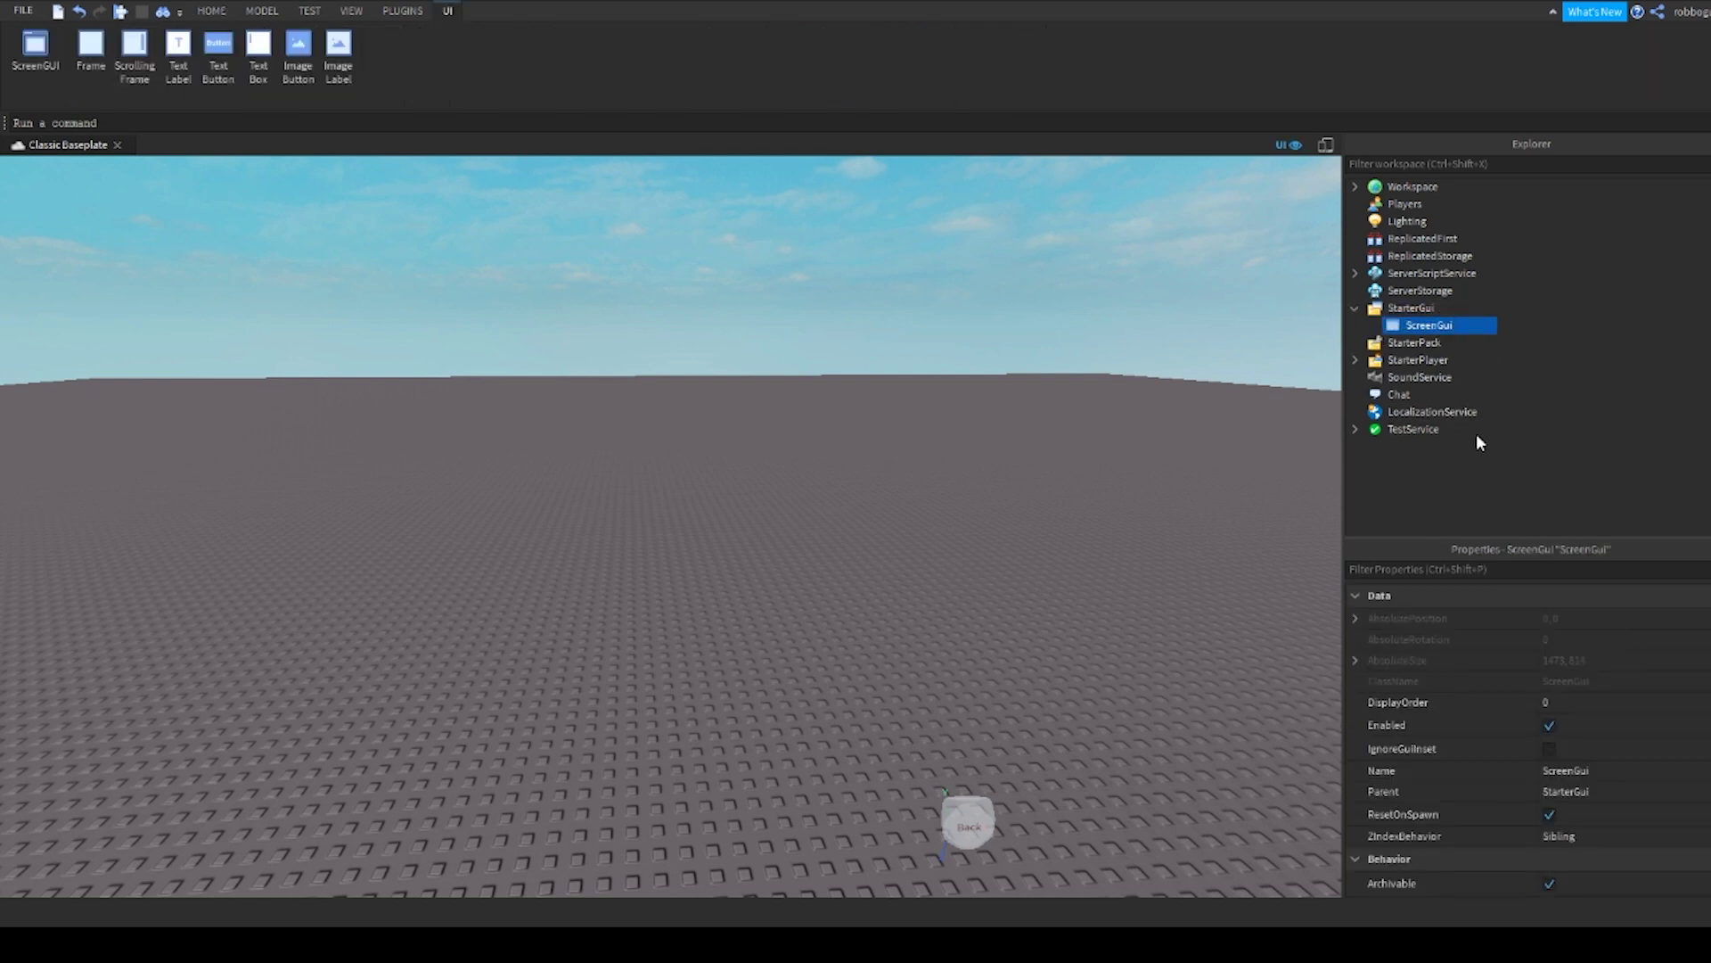
{"action": "key", "text": "F2"}
{"action": "type", "text": "Shop"}
{"action": "key", "text": "Return"}
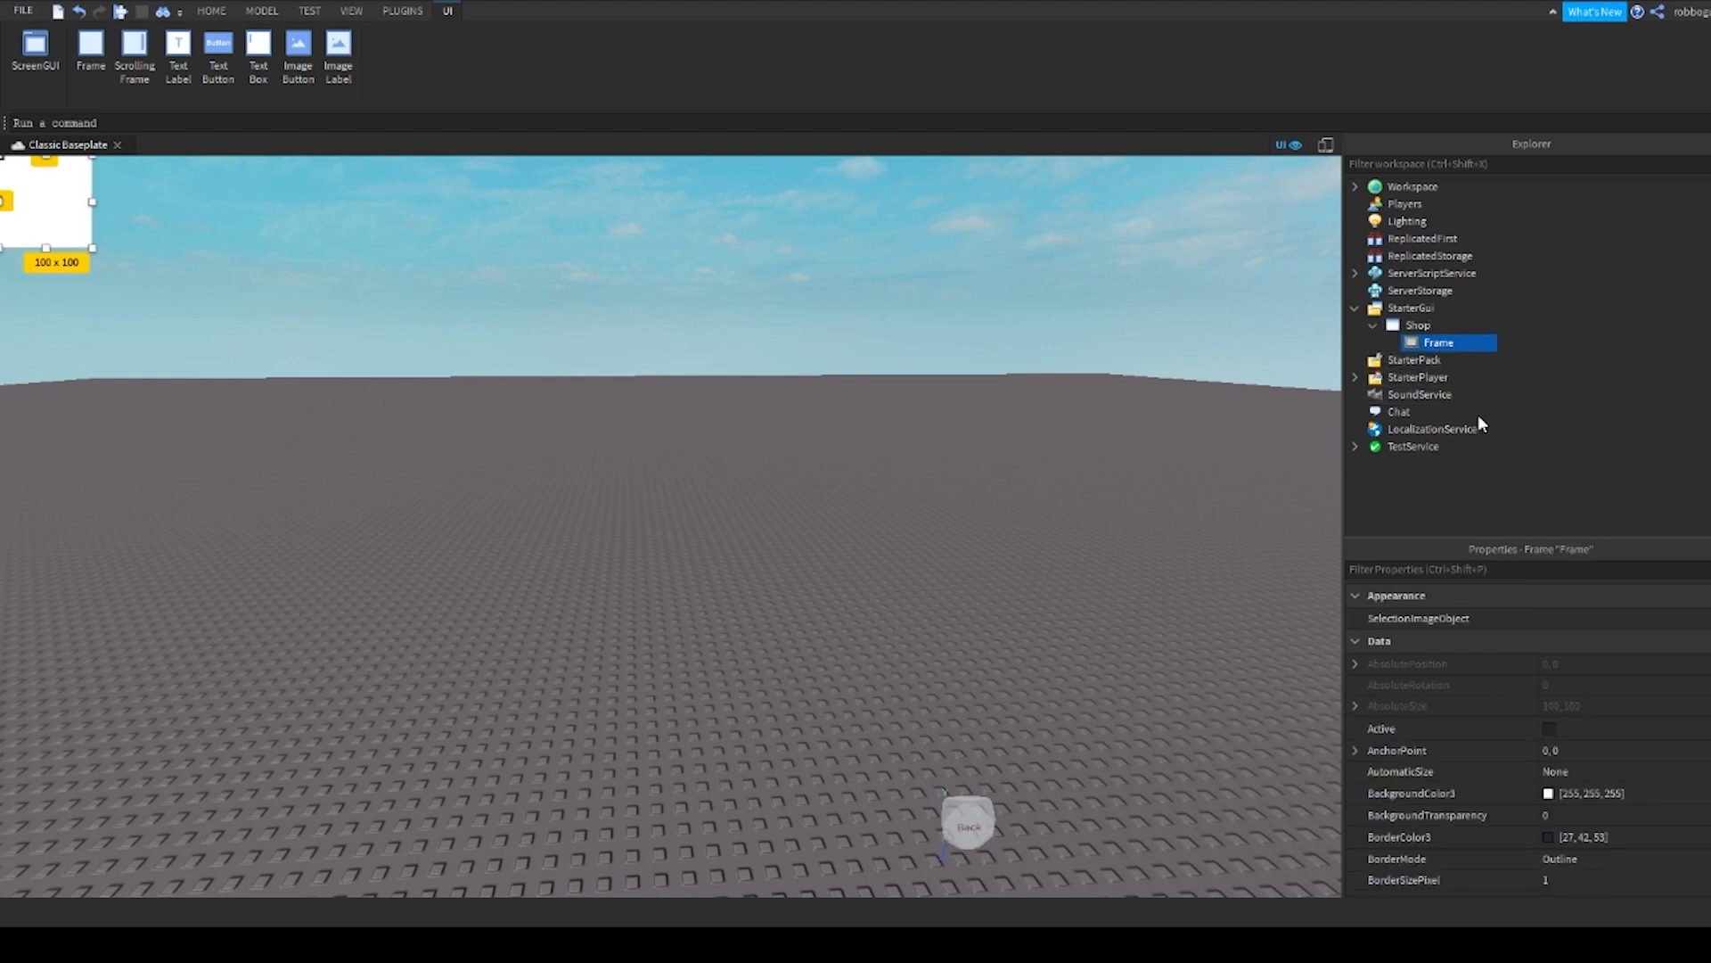
Step: Add a Frame named ShopFrame, enlarge and centre it, then give it a TextLabel
{"action": "key", "text": "F2"}
{"action": "type", "text": "ShopF"}
{"action": "type", "text": "rame"}
{"action": "key", "text": "Return"}
{"action": "mouse_move", "coordinate": [67, 240]}
{"action": "left_mouse_down"}
{"action": "mouse_move", "coordinate": [336, 305]}
{"action": "mouse_move", "coordinate": [803, 735]}
{"action": "left_mouse_up"}
{"action": "left_click_drag", "start_coordinate": [582, 419], "coordinate": [716, 455]}
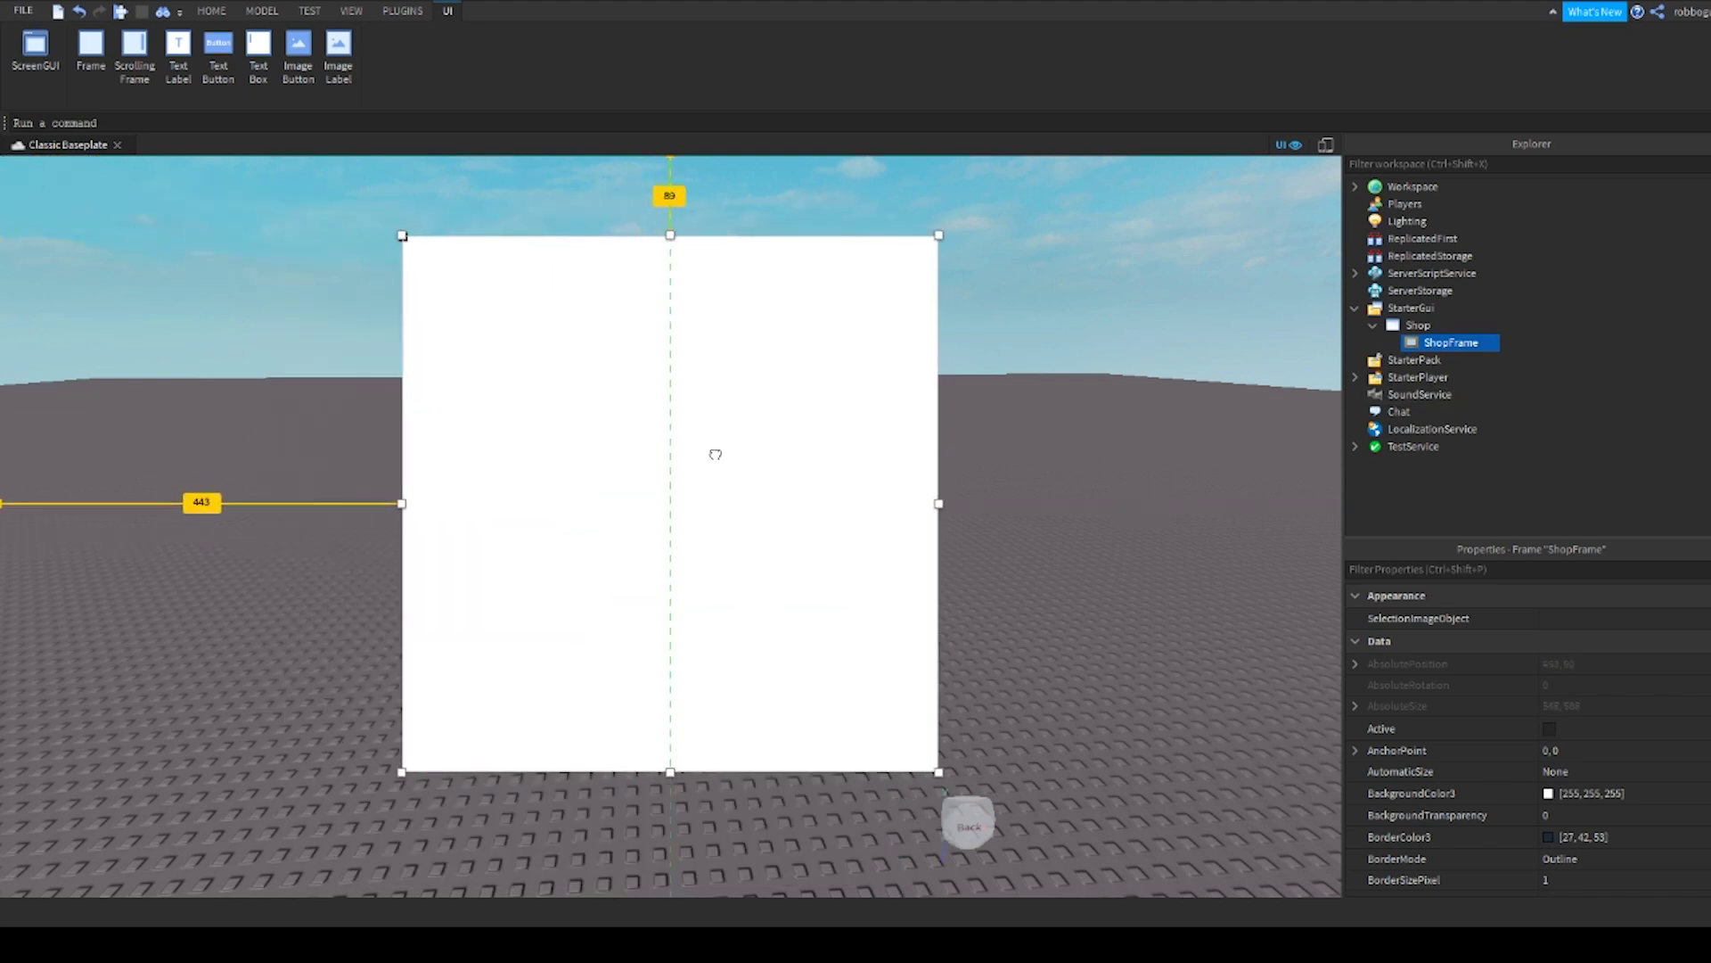
{"action": "mouse_move", "coordinate": [1451, 342]}
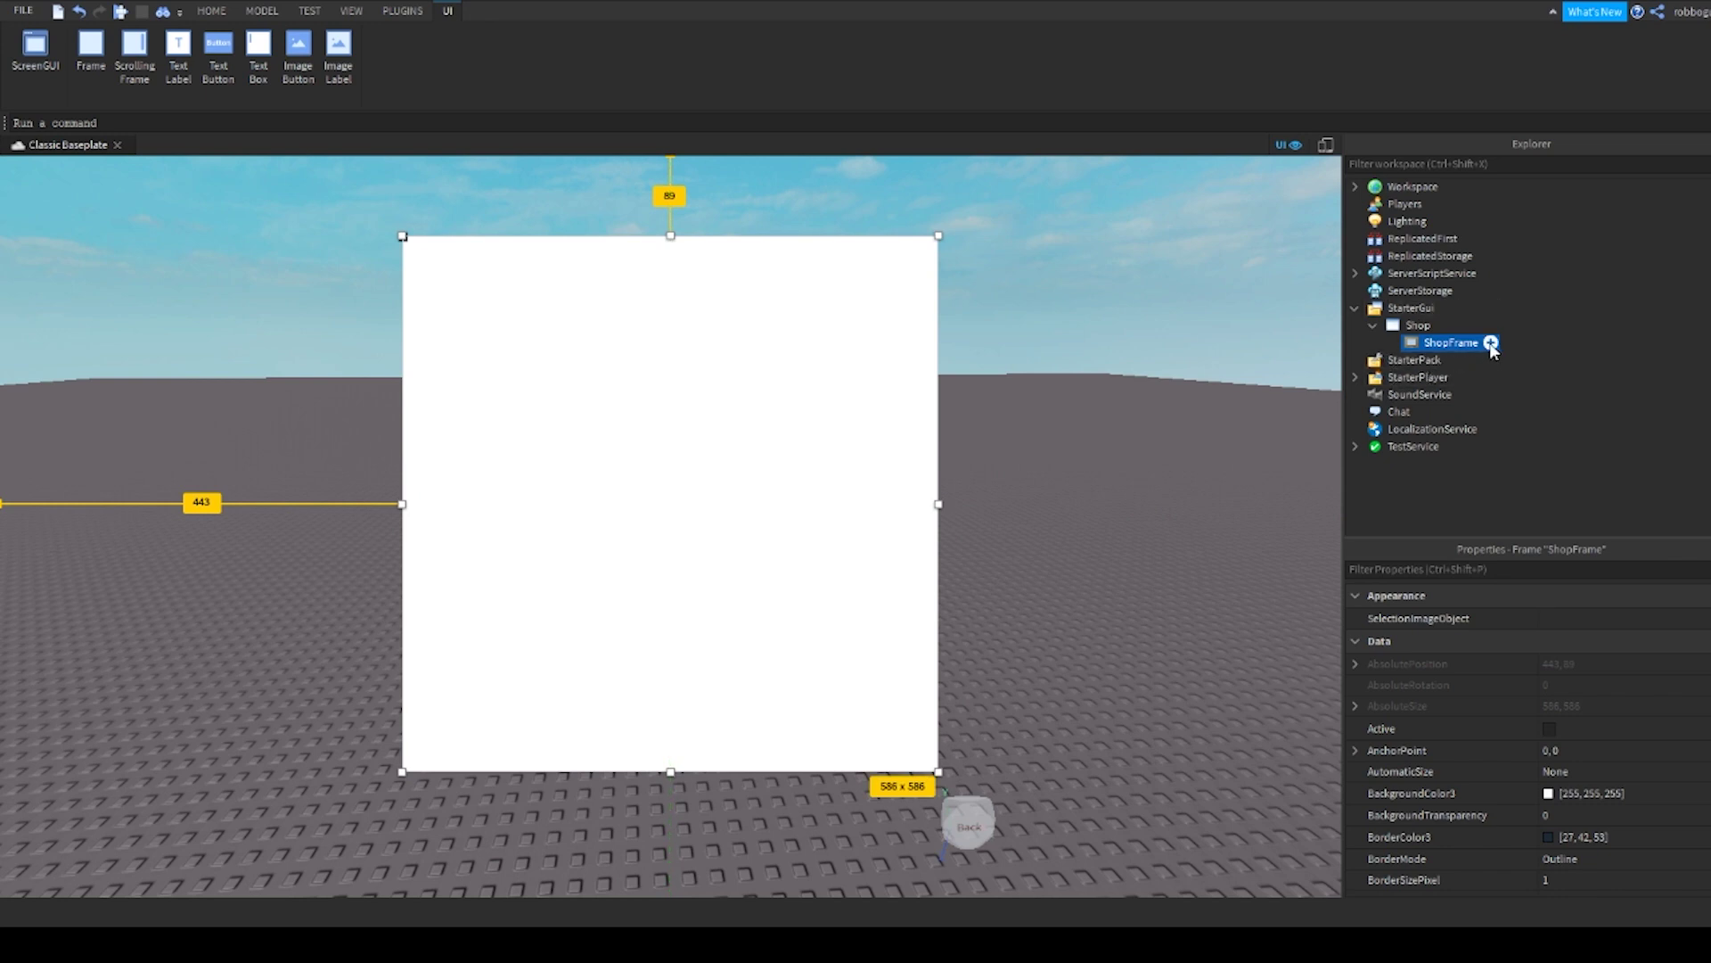
{"action": "left_click", "coordinate": [1492, 345]}
Step: Widen the label along the top, enable TextScaled, set its text to SHOP in a bold font
{"action": "left_click", "coordinate": [1437, 439]}
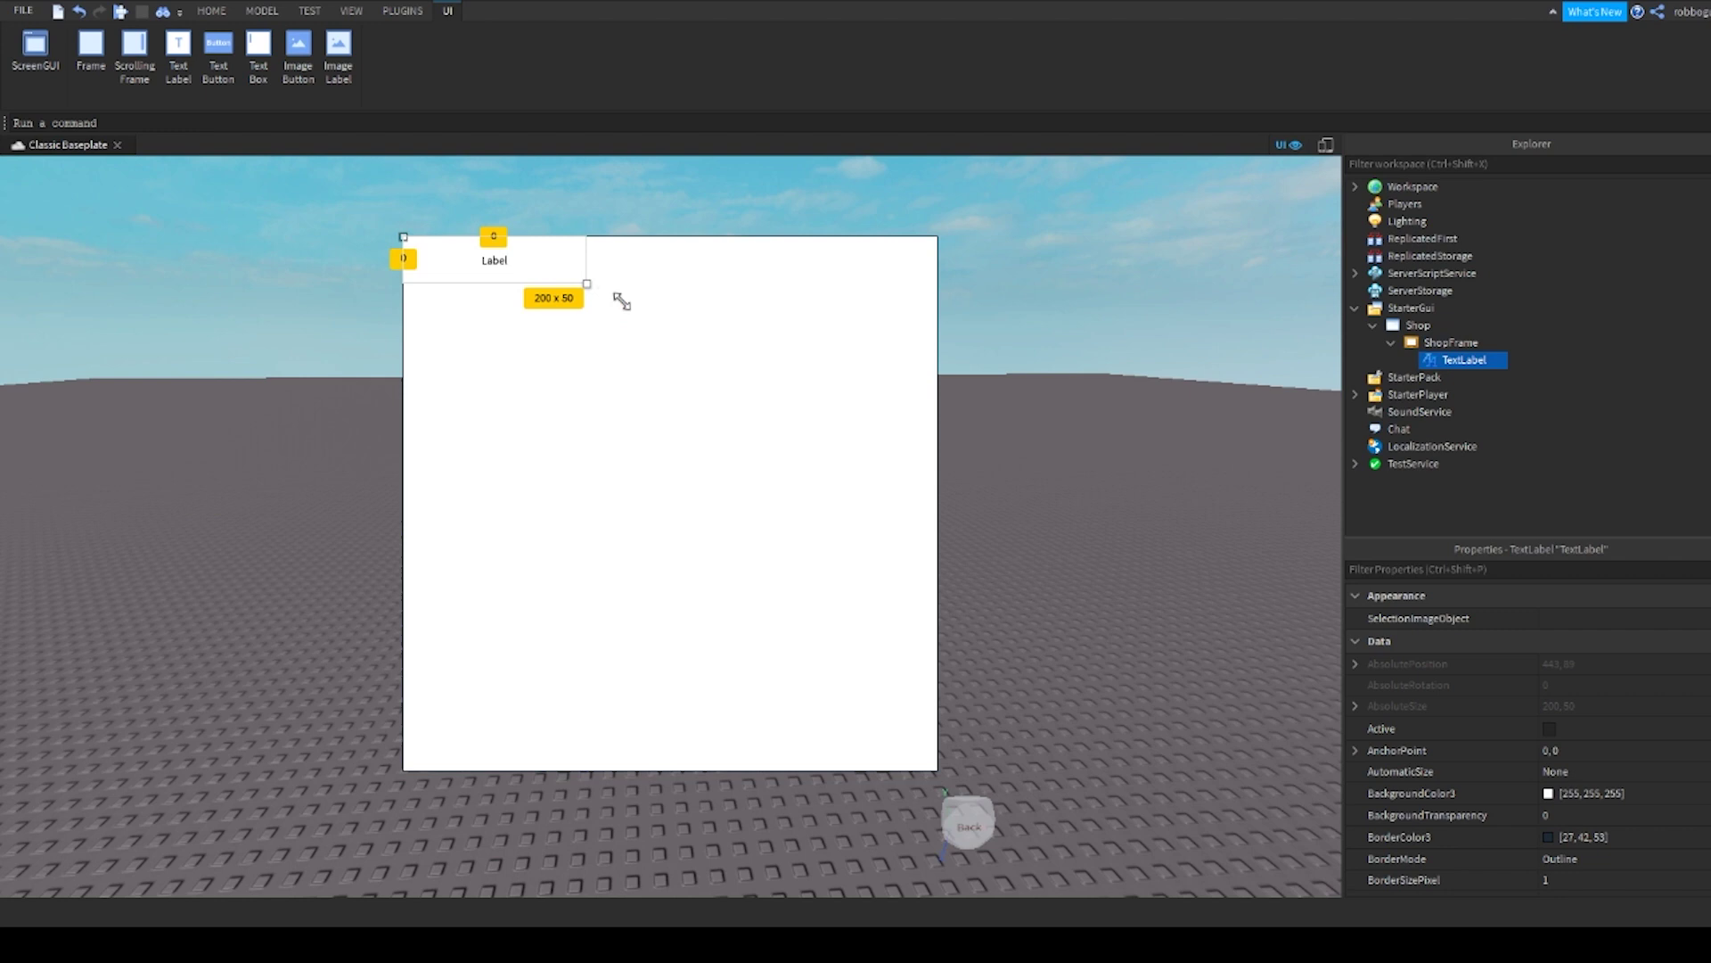
{"action": "mouse_move", "coordinate": [586, 282]}
{"action": "left_mouse_down"}
{"action": "mouse_move", "coordinate": [649, 299]}
{"action": "mouse_move", "coordinate": [708, 285]}
{"action": "left_mouse_up"}
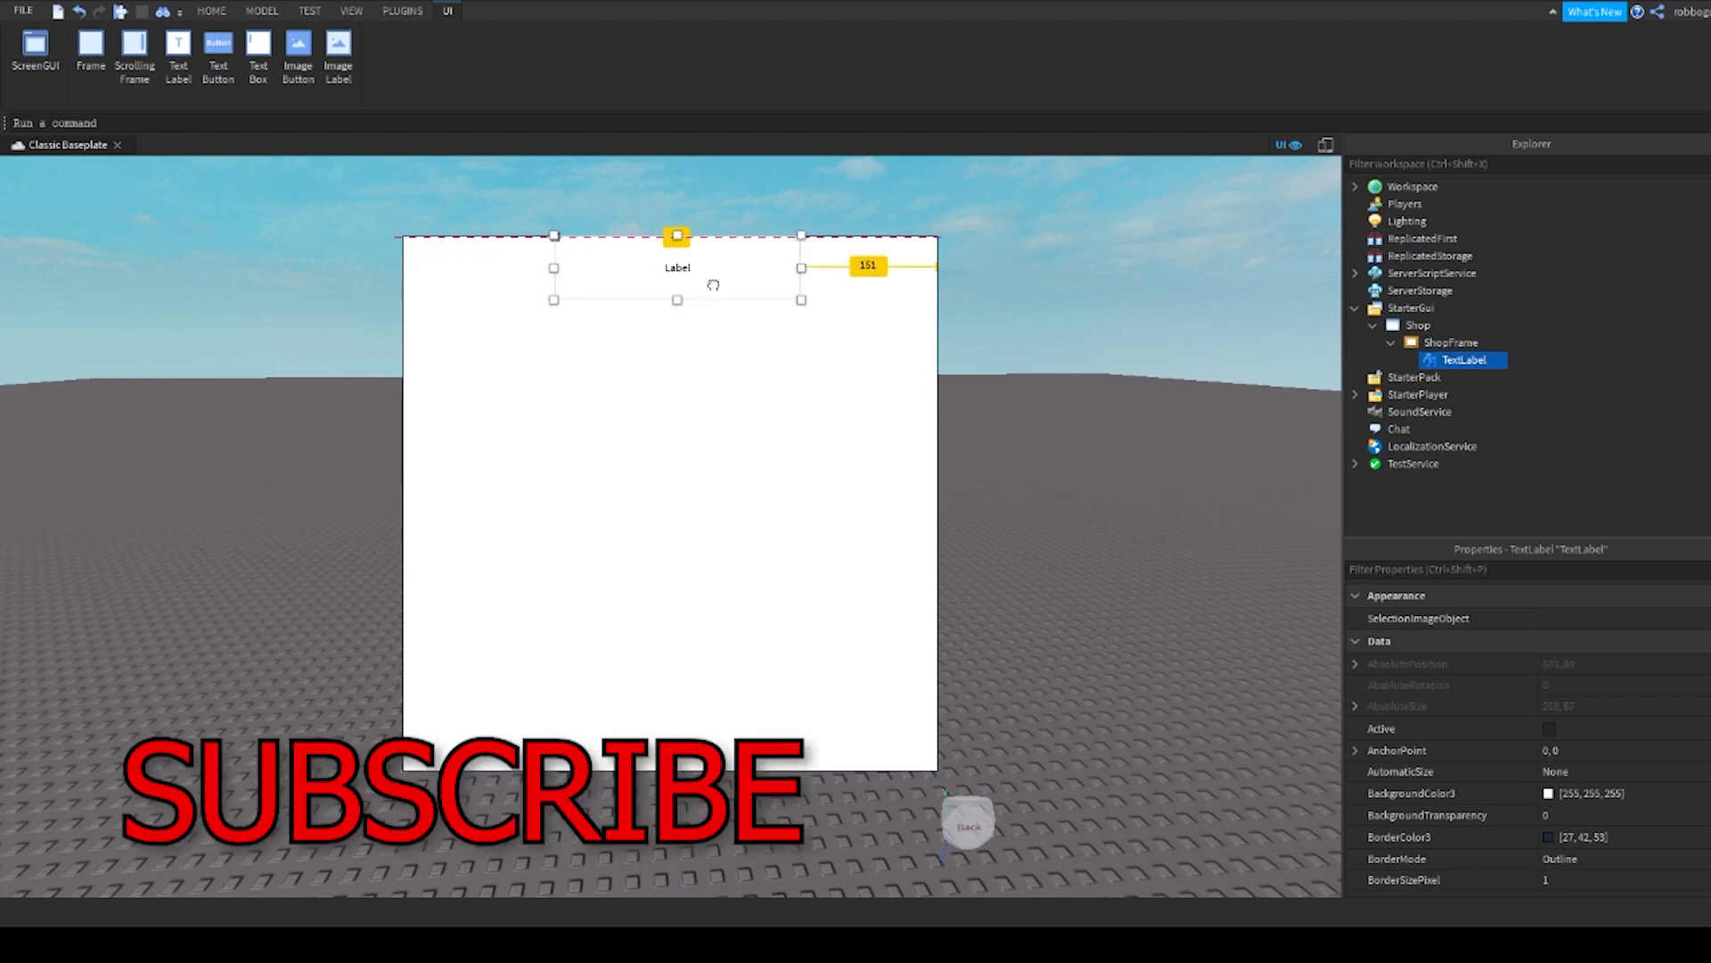
{"action": "scroll", "coordinate": [1654, 767], "scroll_direction": "down", "scroll_amount": 8}
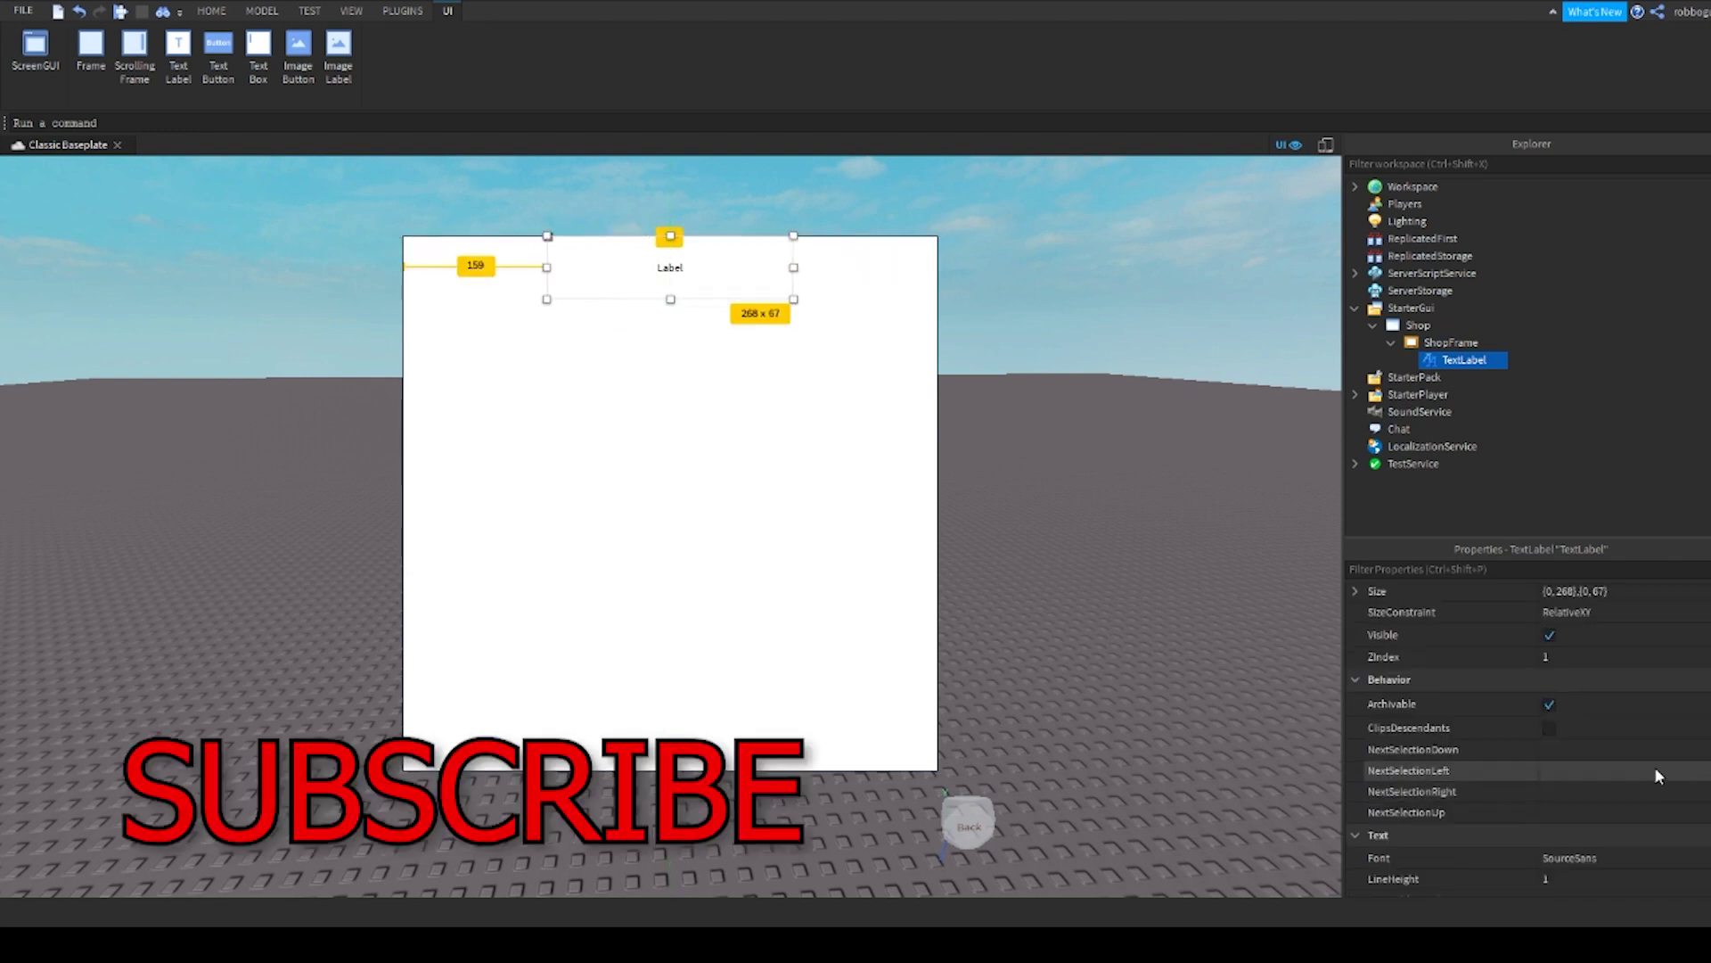
{"action": "scroll", "coordinate": [1588, 823], "scroll_direction": "down", "scroll_amount": 2}
{"action": "scroll", "coordinate": [1572, 801], "scroll_direction": "down", "scroll_amount": 2}
{"action": "scroll", "coordinate": [1557, 769], "scroll_direction": "down", "scroll_amount": 1}
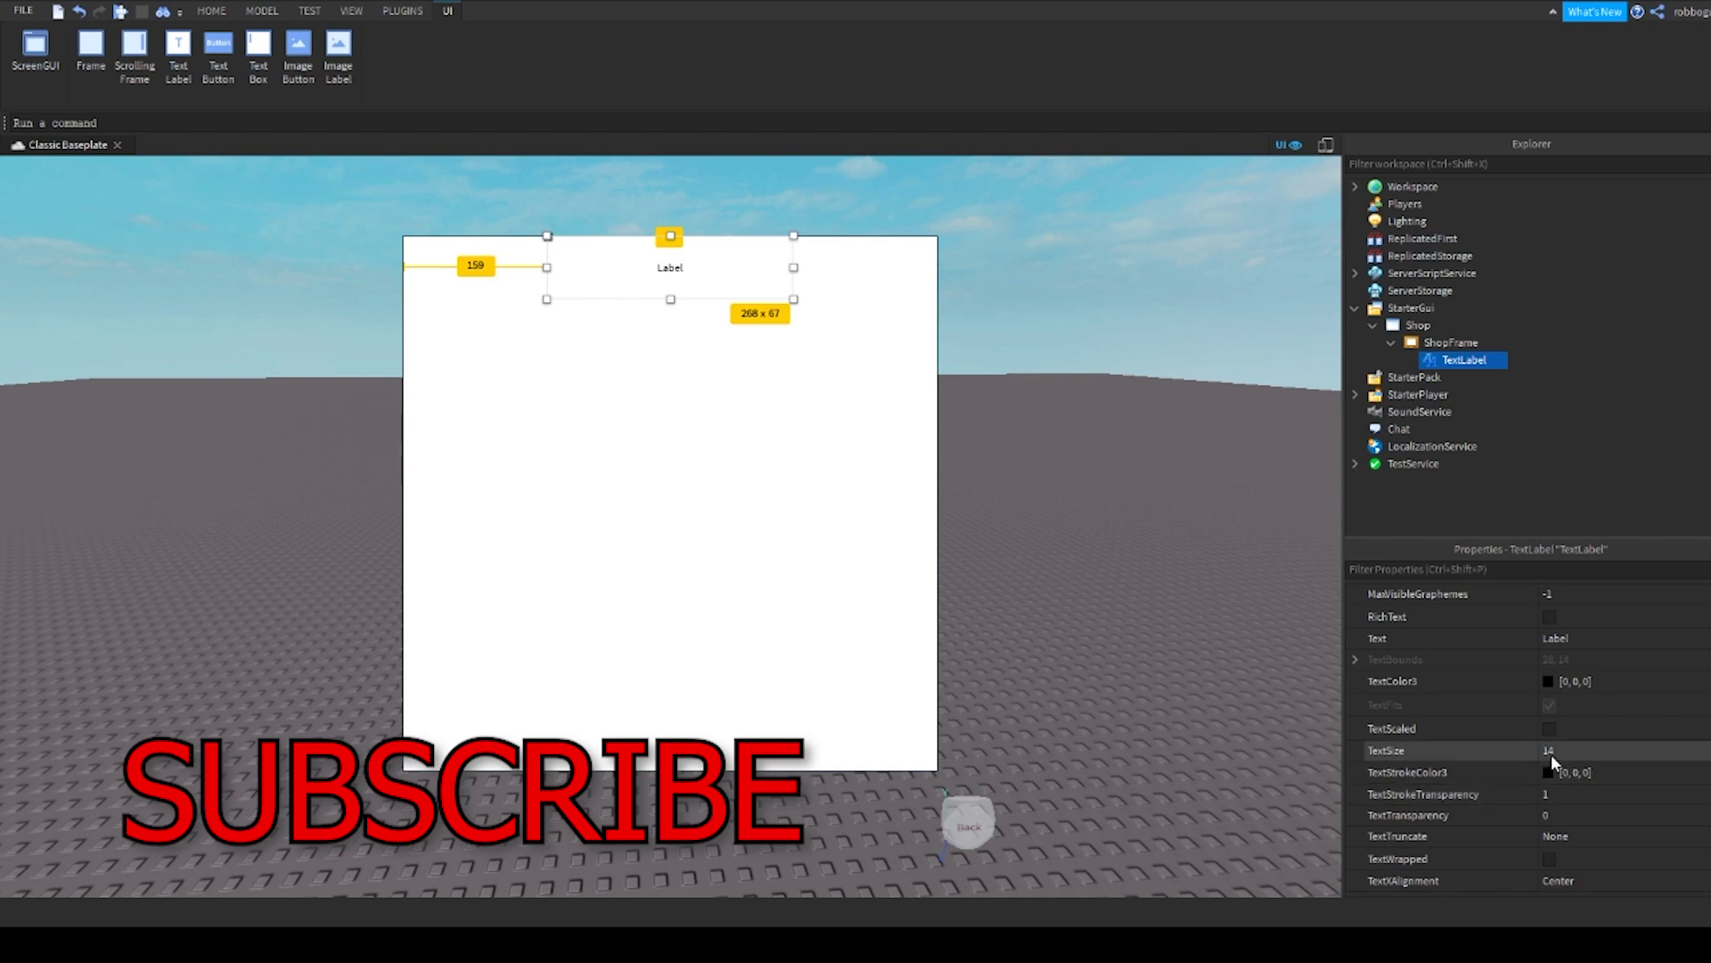
{"action": "left_click", "coordinate": [1548, 730]}
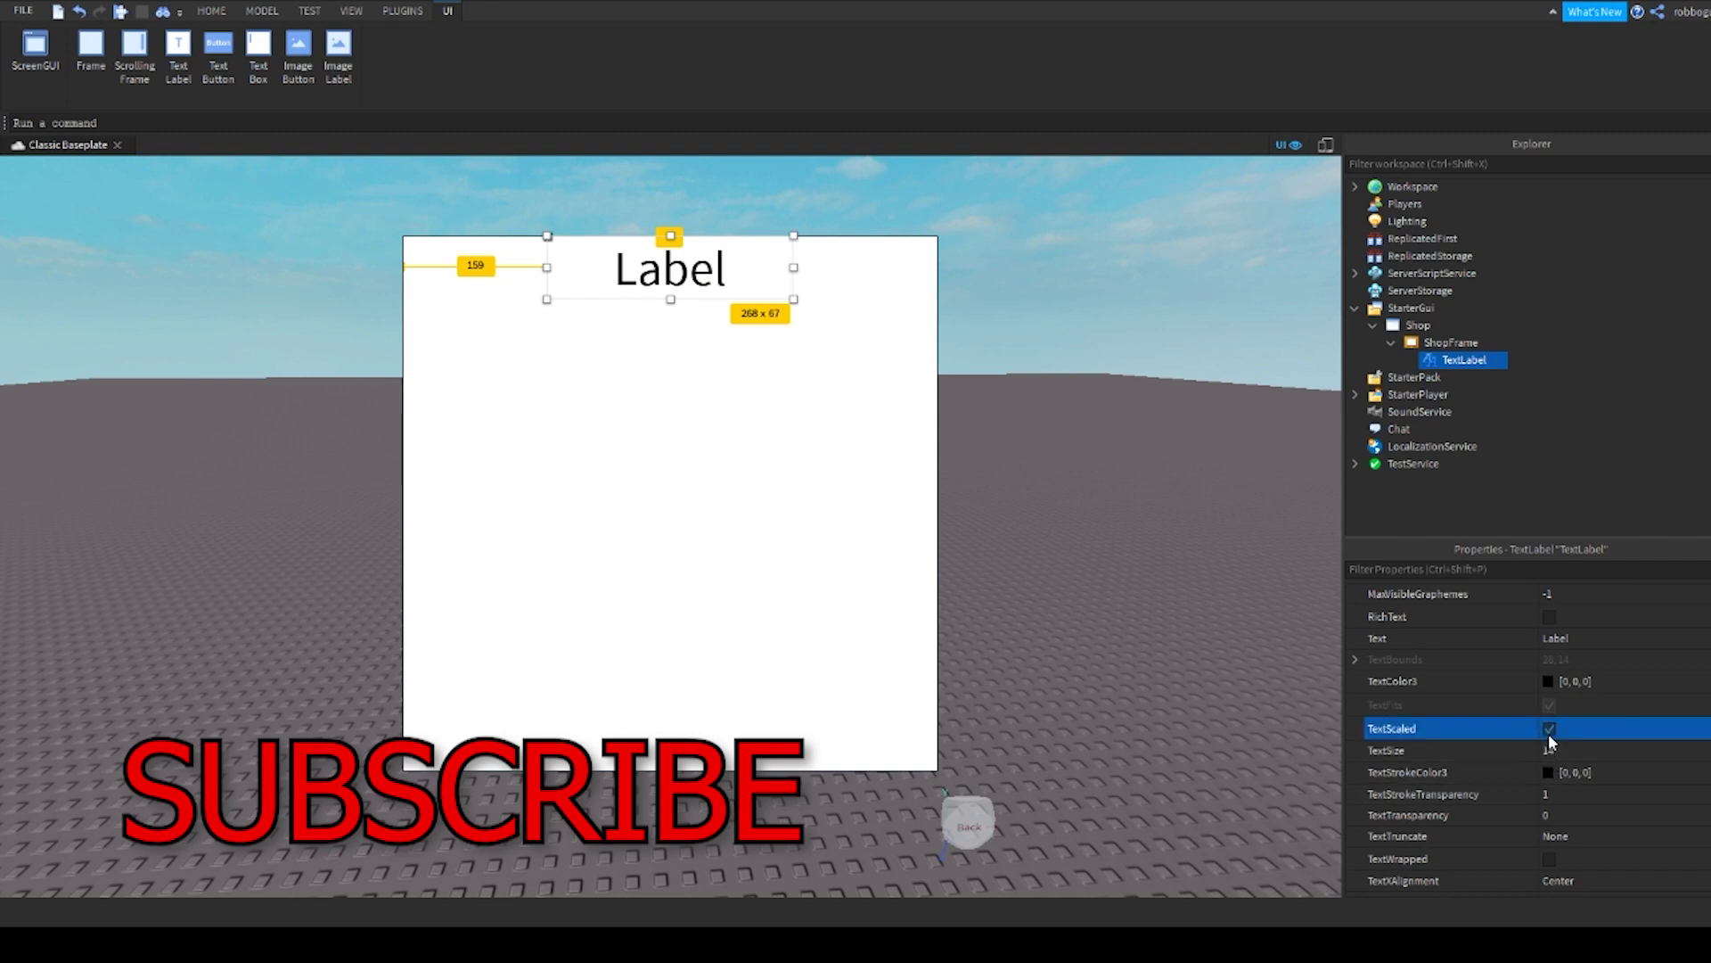
{"action": "left_click", "coordinate": [1569, 642]}
{"action": "type", "text": "SHOP"}
{"action": "key", "text": "Return"}
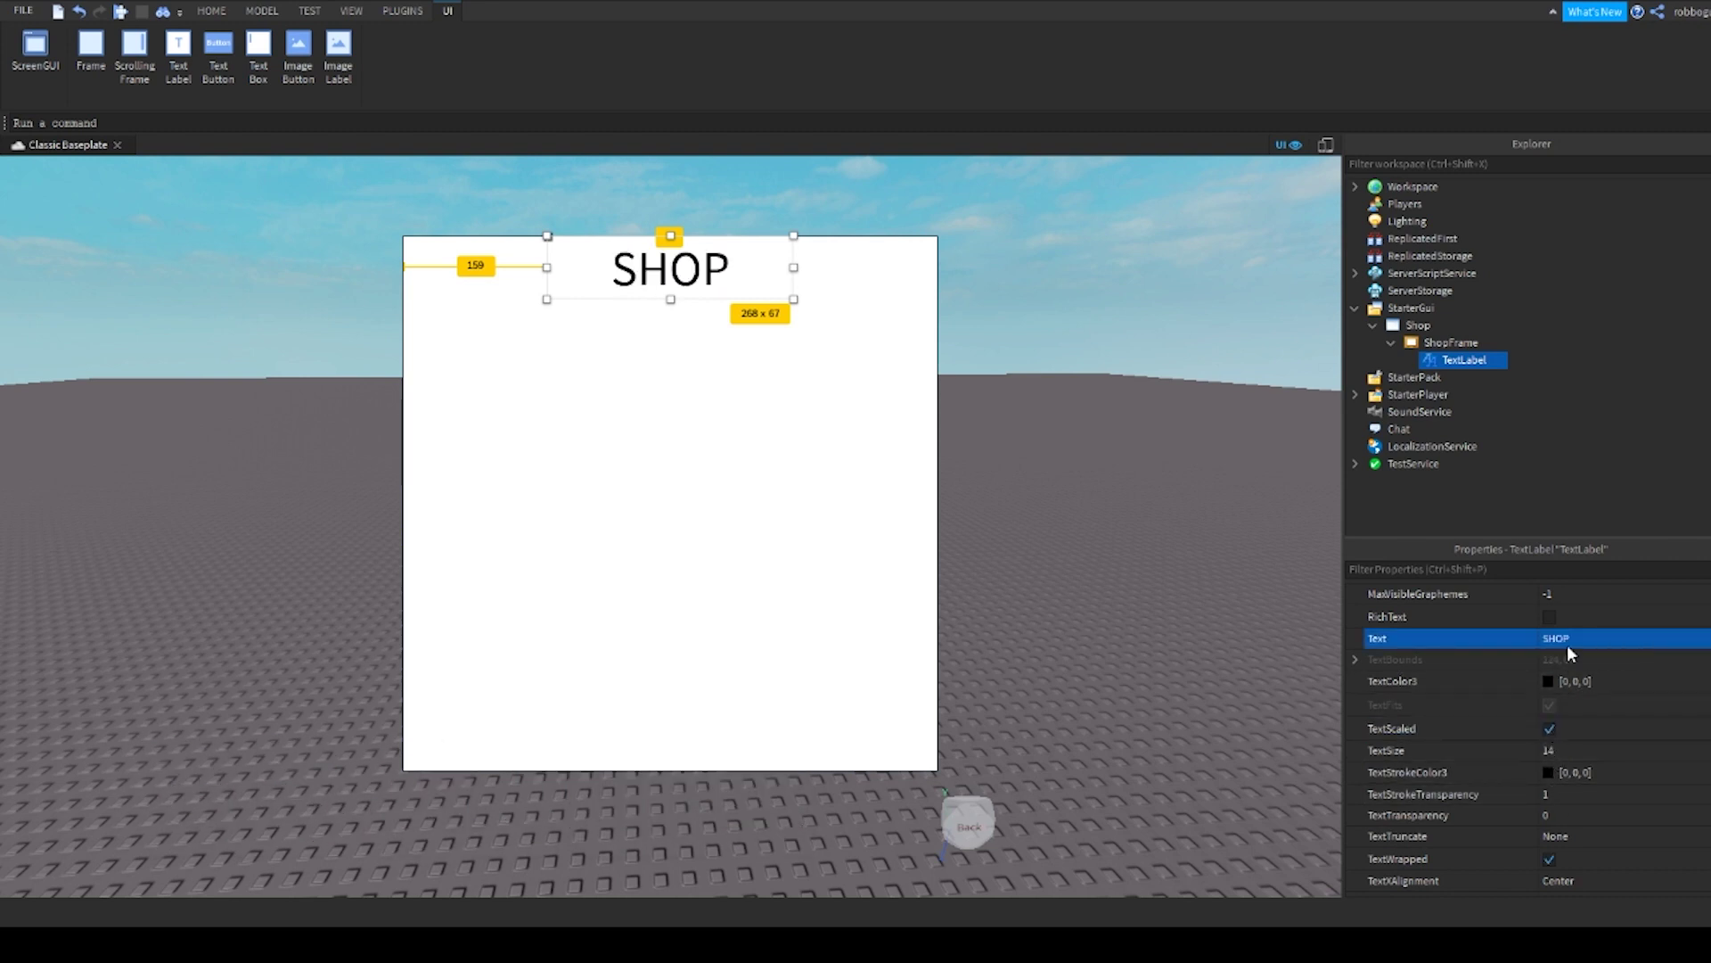
{"action": "scroll", "coordinate": [1618, 619], "scroll_direction": "up", "scroll_amount": 3}
{"action": "left_click", "coordinate": [1587, 701]}
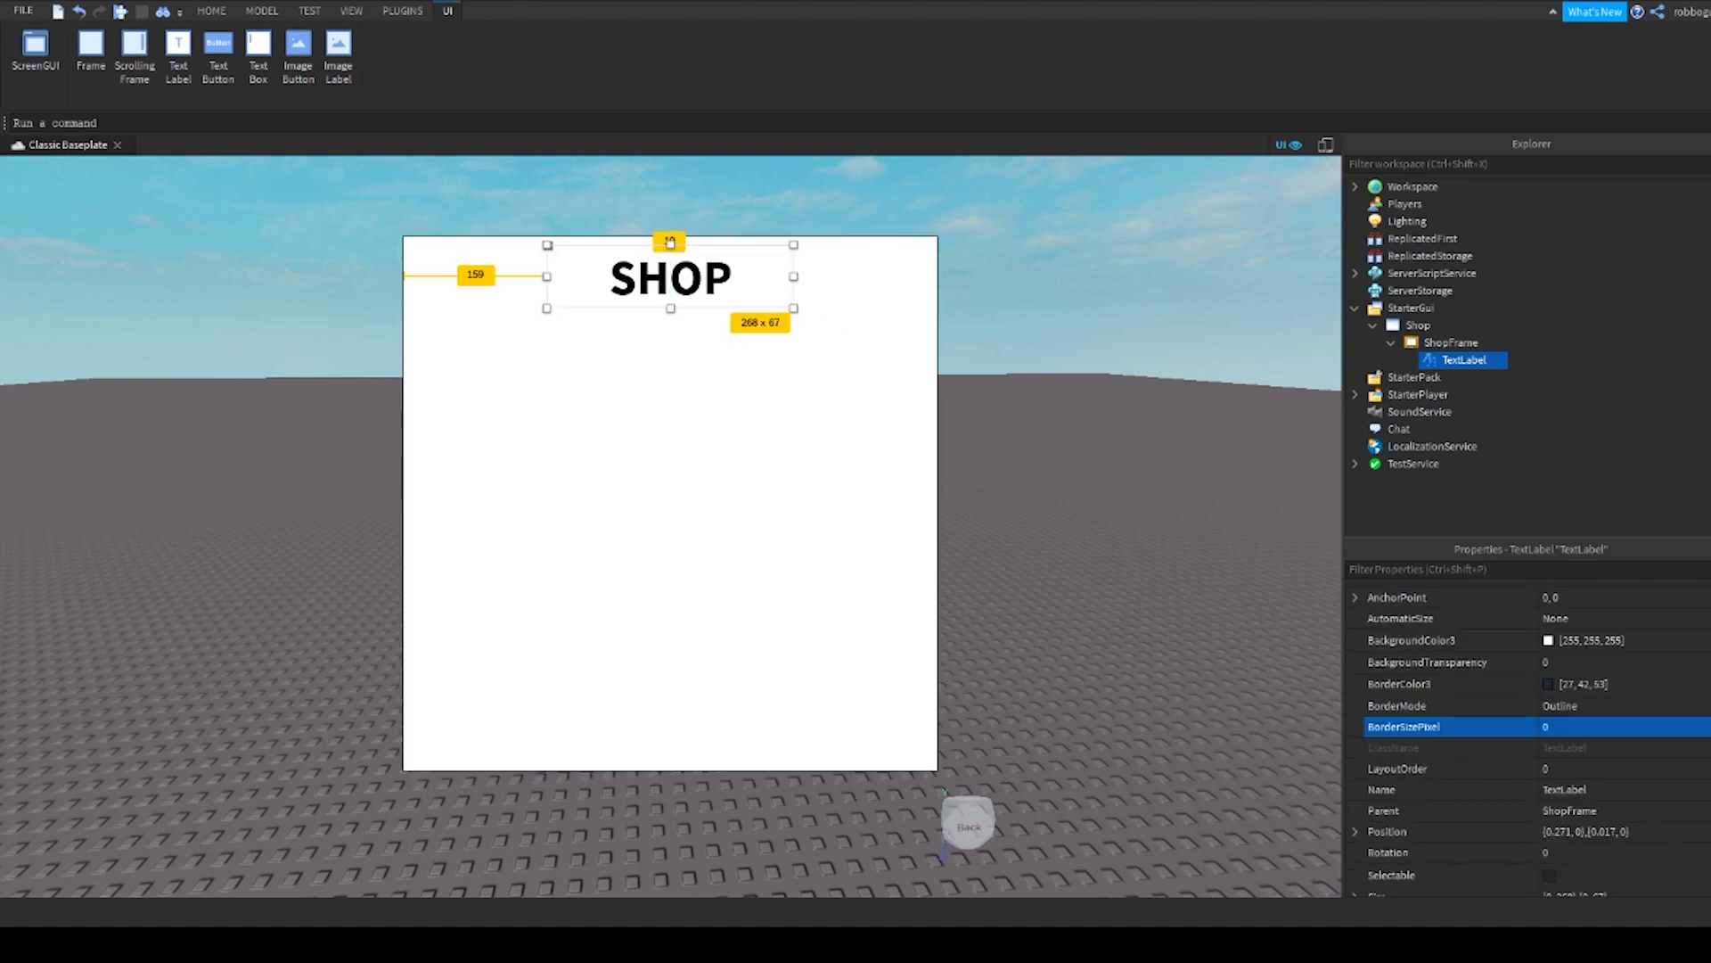
Step: Preview the frame and keep the heading label named TextLabel after a rename attempt
{"action": "left_click", "coordinate": [890, 444]}
{"action": "left_click", "coordinate": [1119, 428]}
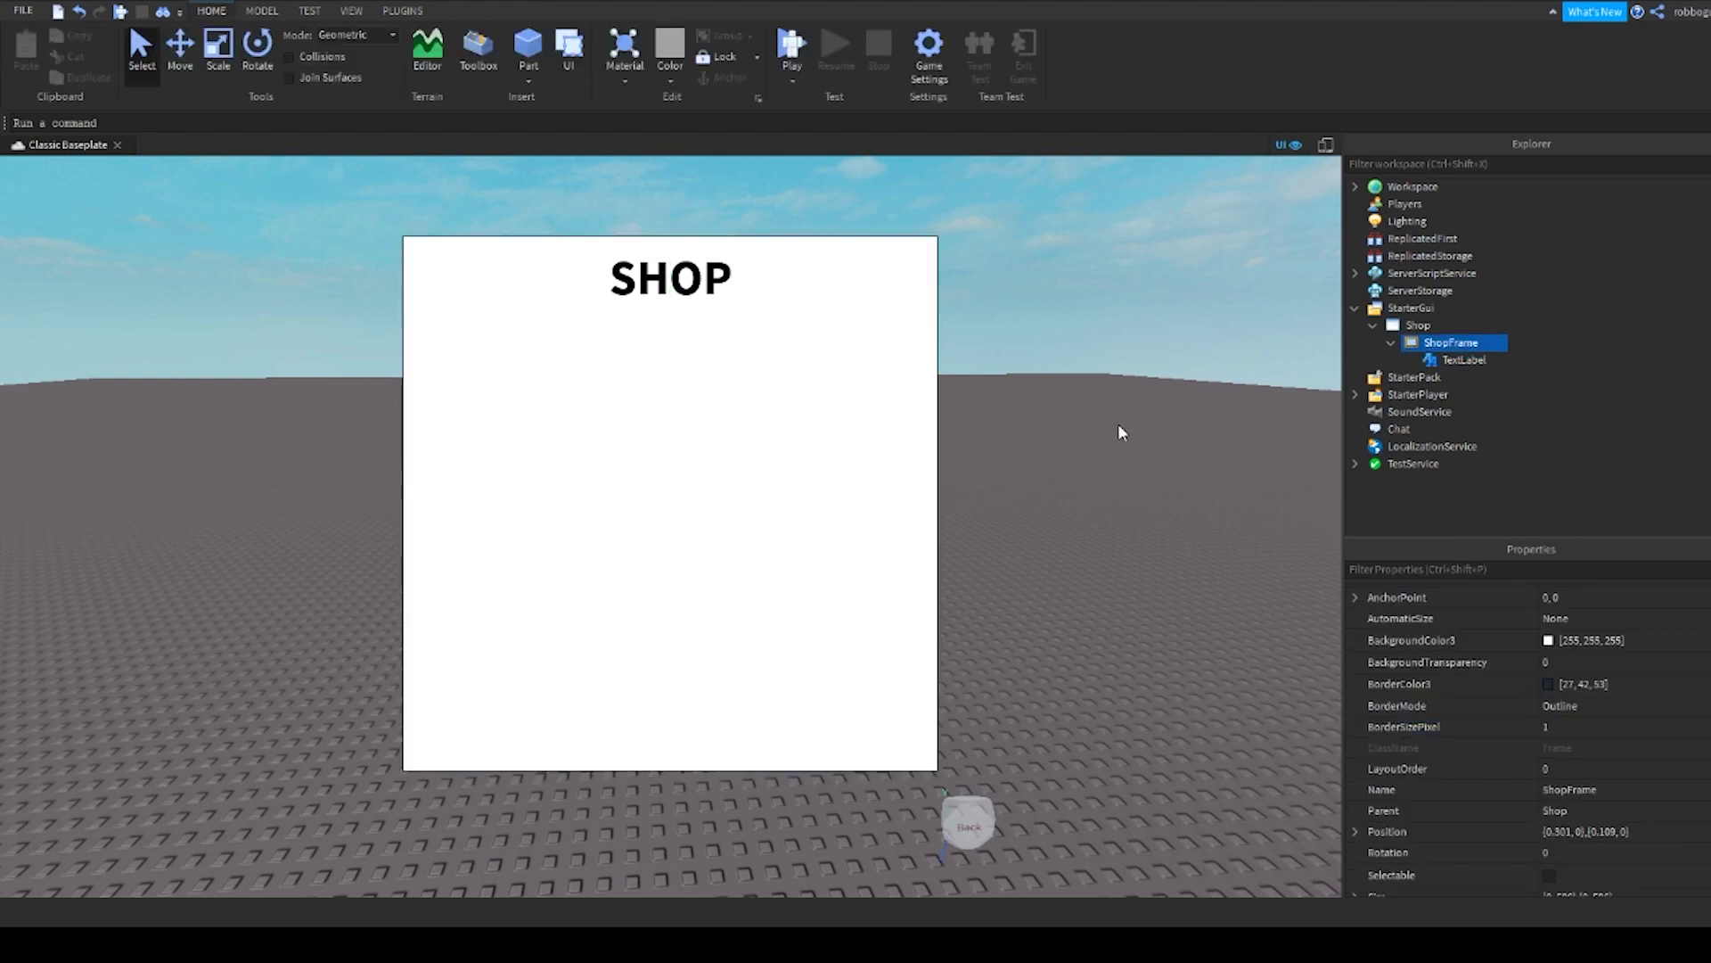
{"action": "left_click", "coordinate": [1471, 359]}
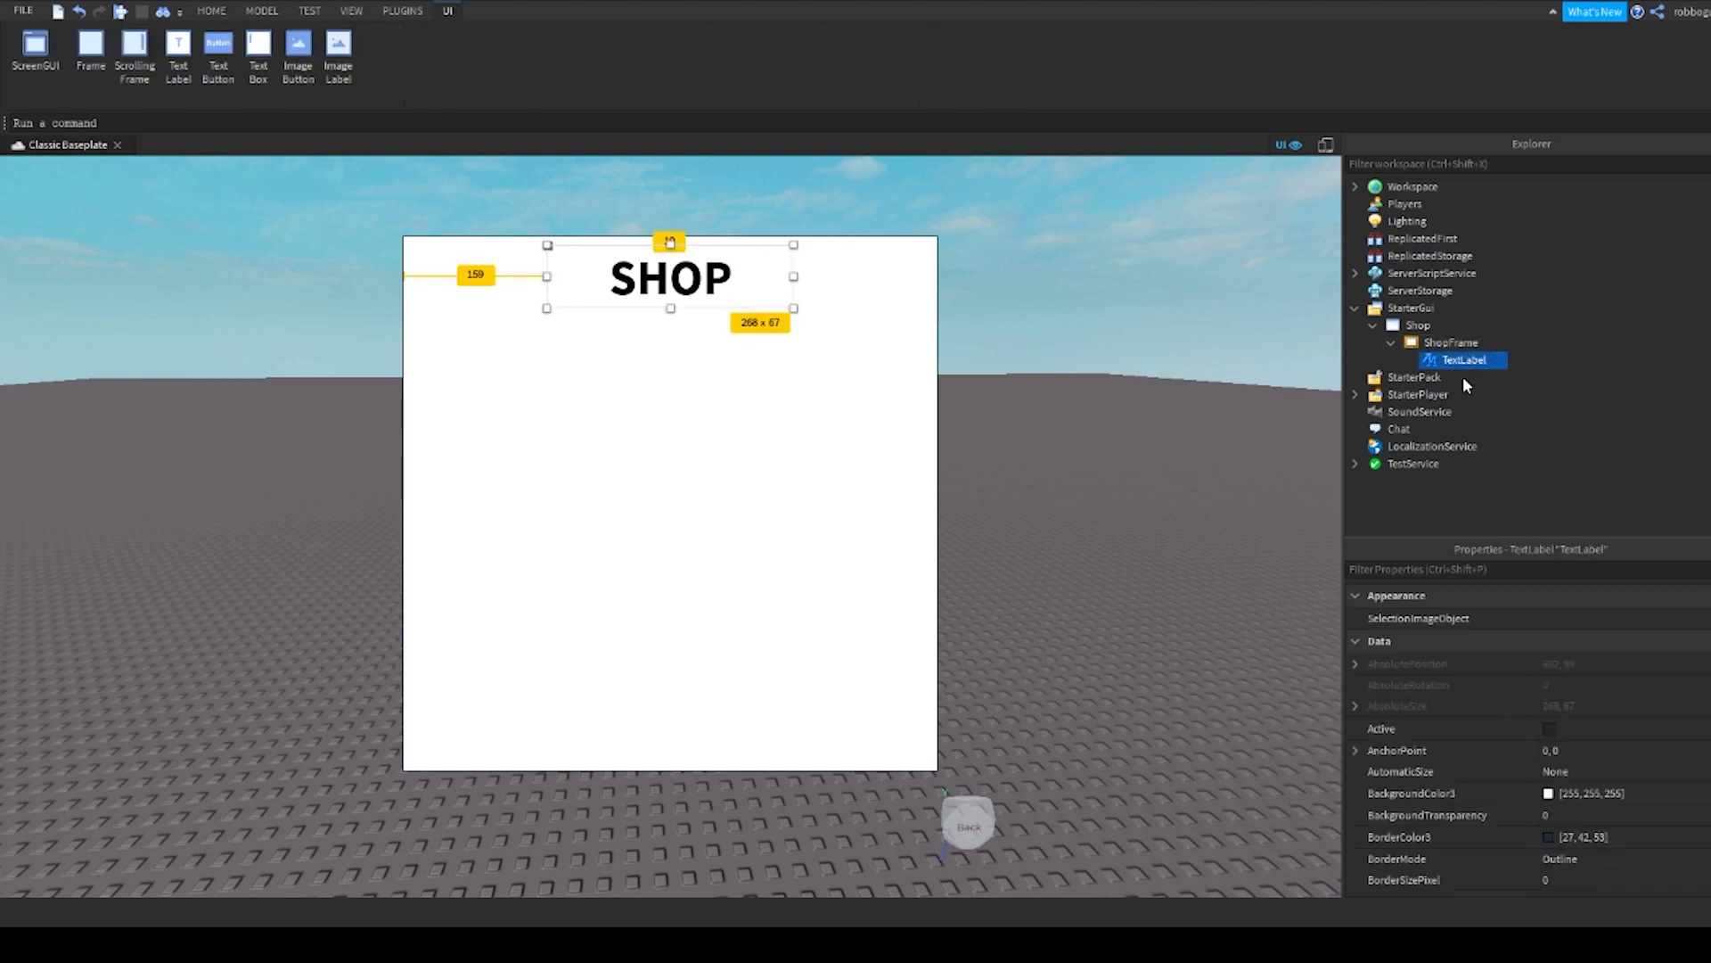
{"action": "key", "text": "F2"}
{"action": "type", "text": "Sh"}
{"action": "key", "text": "BackSpace"}
{"action": "key", "text": "BackSpace"}
{"action": "type", "text": "Text"}
{"action": "type", "text": "Label"}
{"action": "key", "text": "Return"}
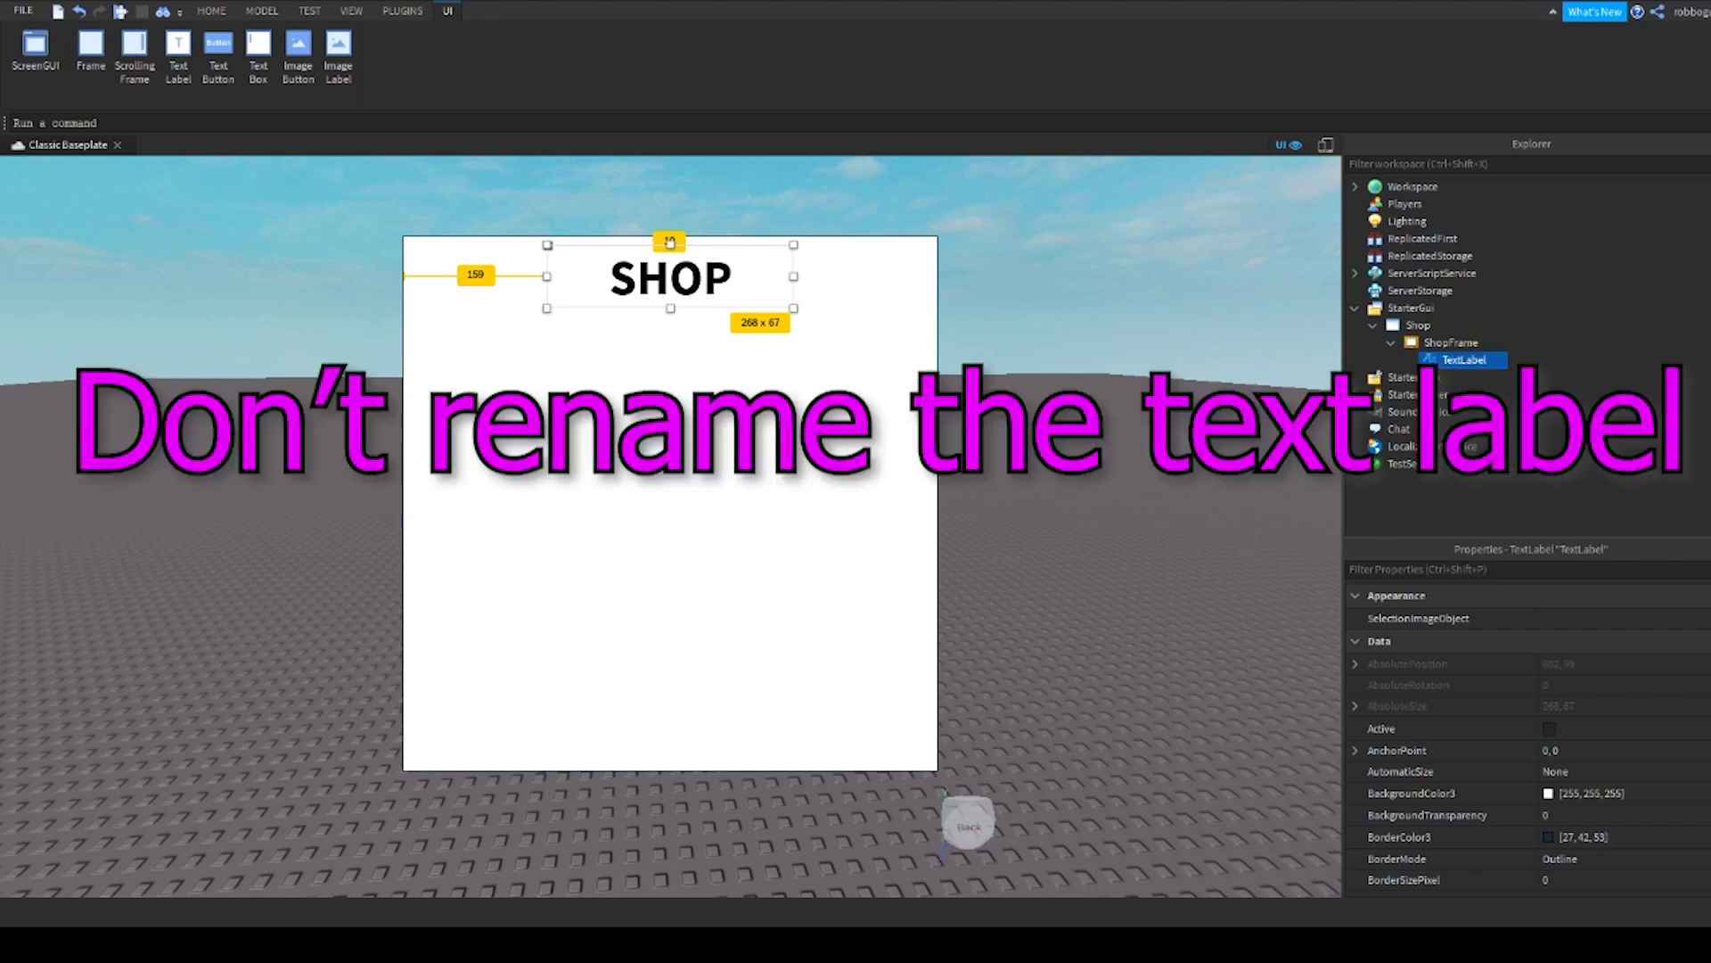
Step: Add a TextButton in ShopFrame named CloseShop, shrunk to a small square
{"action": "left_click", "coordinate": [1491, 342]}
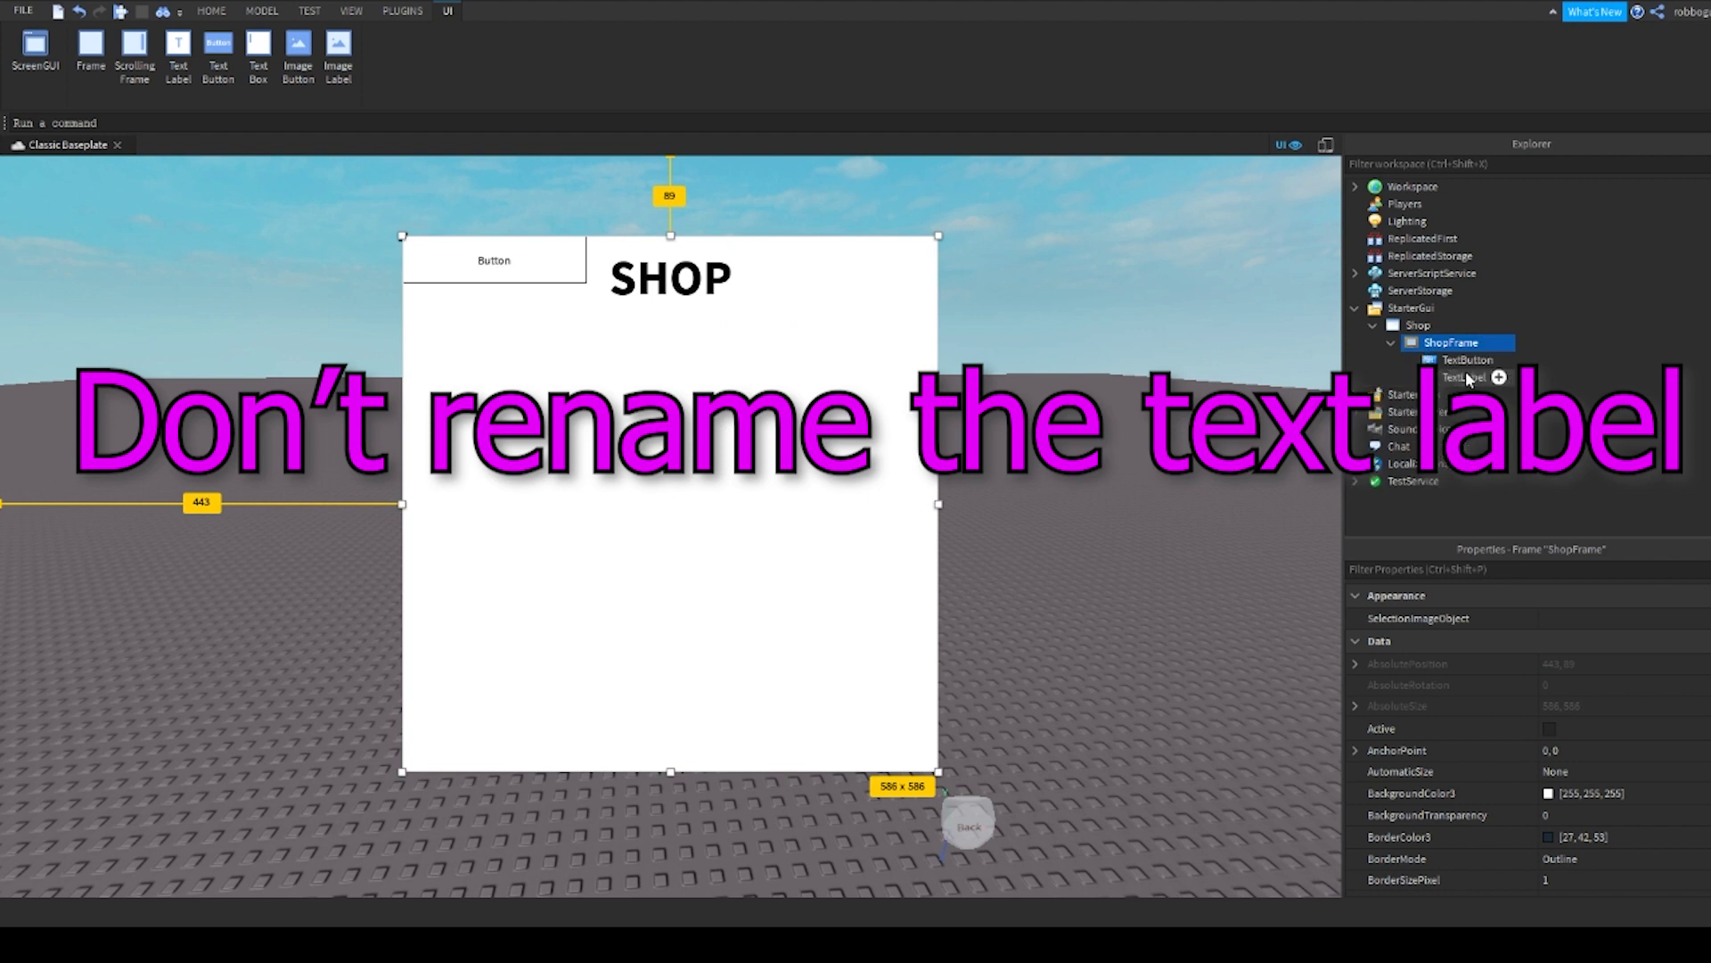
{"action": "key", "text": "F2"}
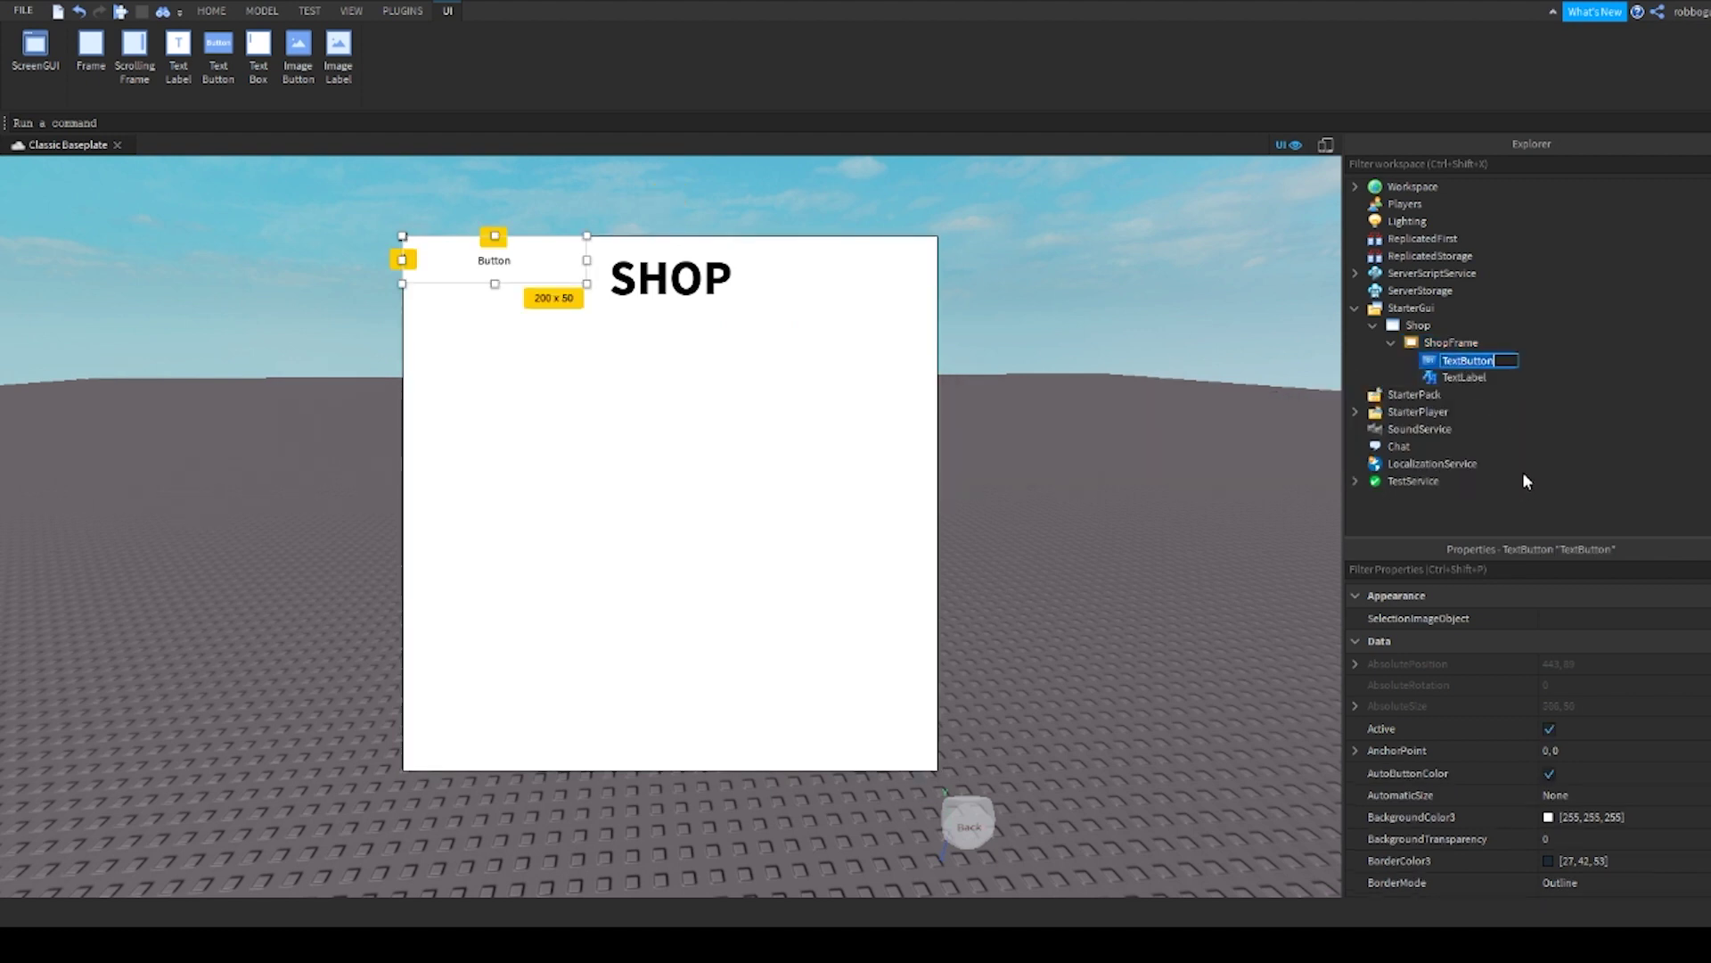
{"action": "type", "text": "CloseSh"}
{"action": "type", "text": "op"}
{"action": "key", "text": "Return"}
{"action": "mouse_move", "coordinate": [587, 284]}
{"action": "left_mouse_down"}
{"action": "mouse_move", "coordinate": [477, 306]}
{"action": "mouse_move", "coordinate": [902, 297]}
{"action": "left_mouse_up"}
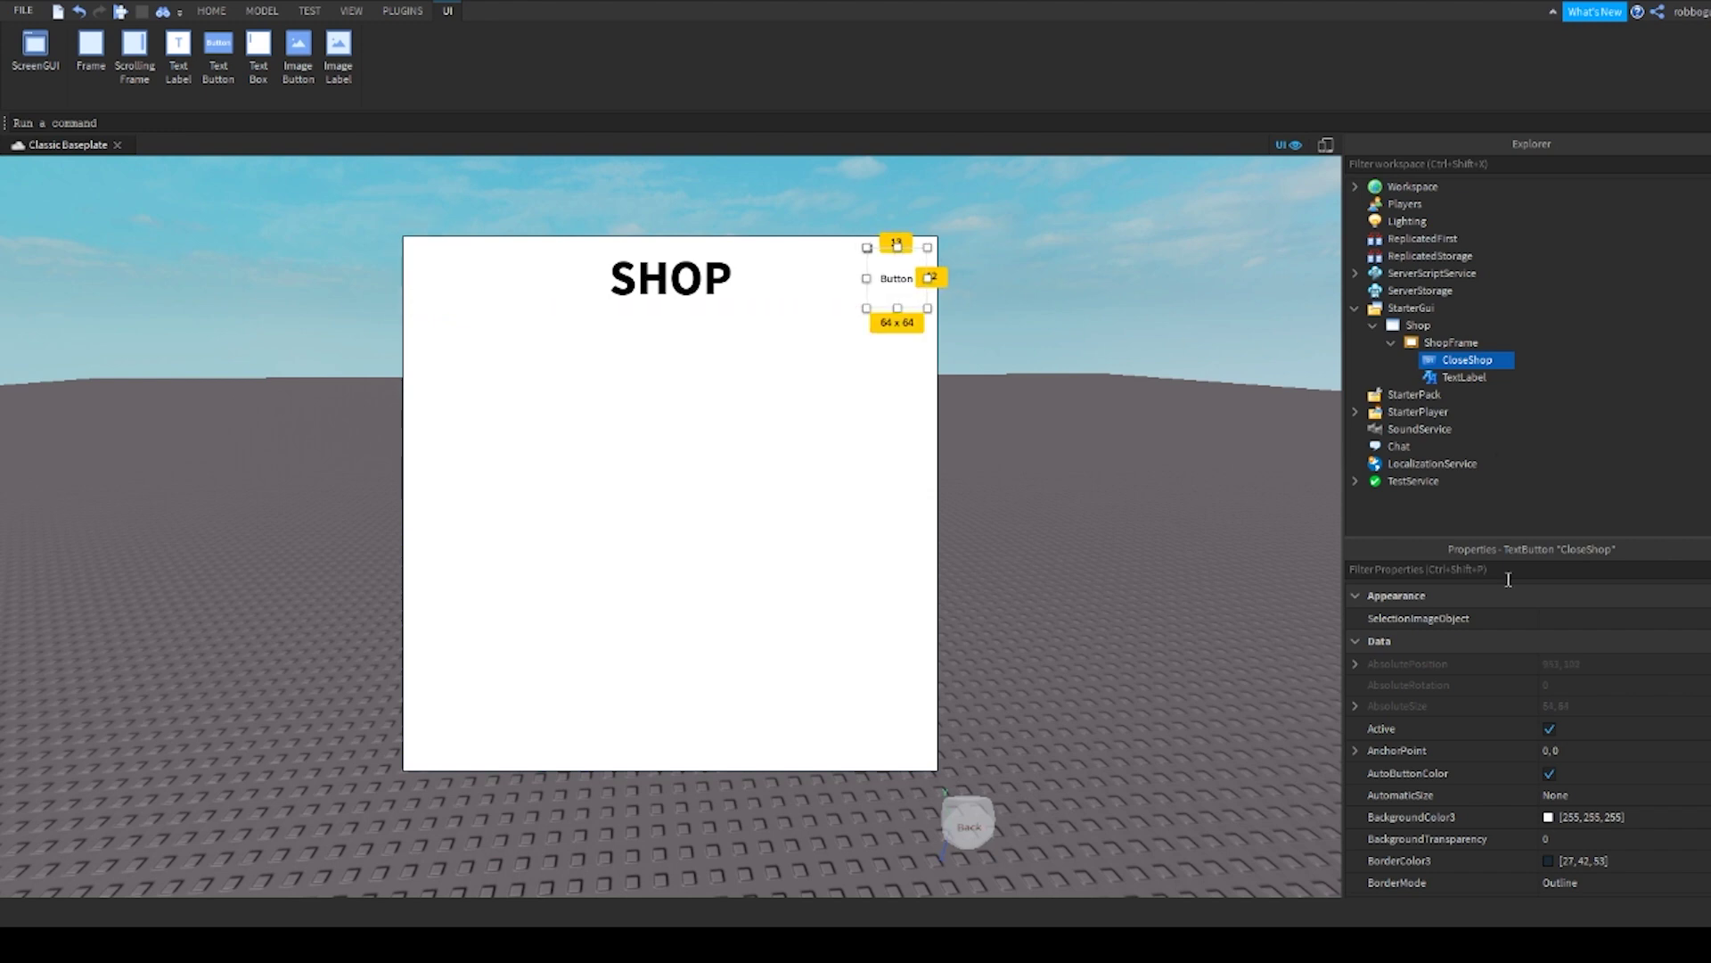
{"action": "scroll", "coordinate": [1559, 755], "scroll_direction": "down", "scroll_amount": 5}
{"action": "scroll", "coordinate": [1561, 743], "scroll_direction": "down", "scroll_amount": 3}
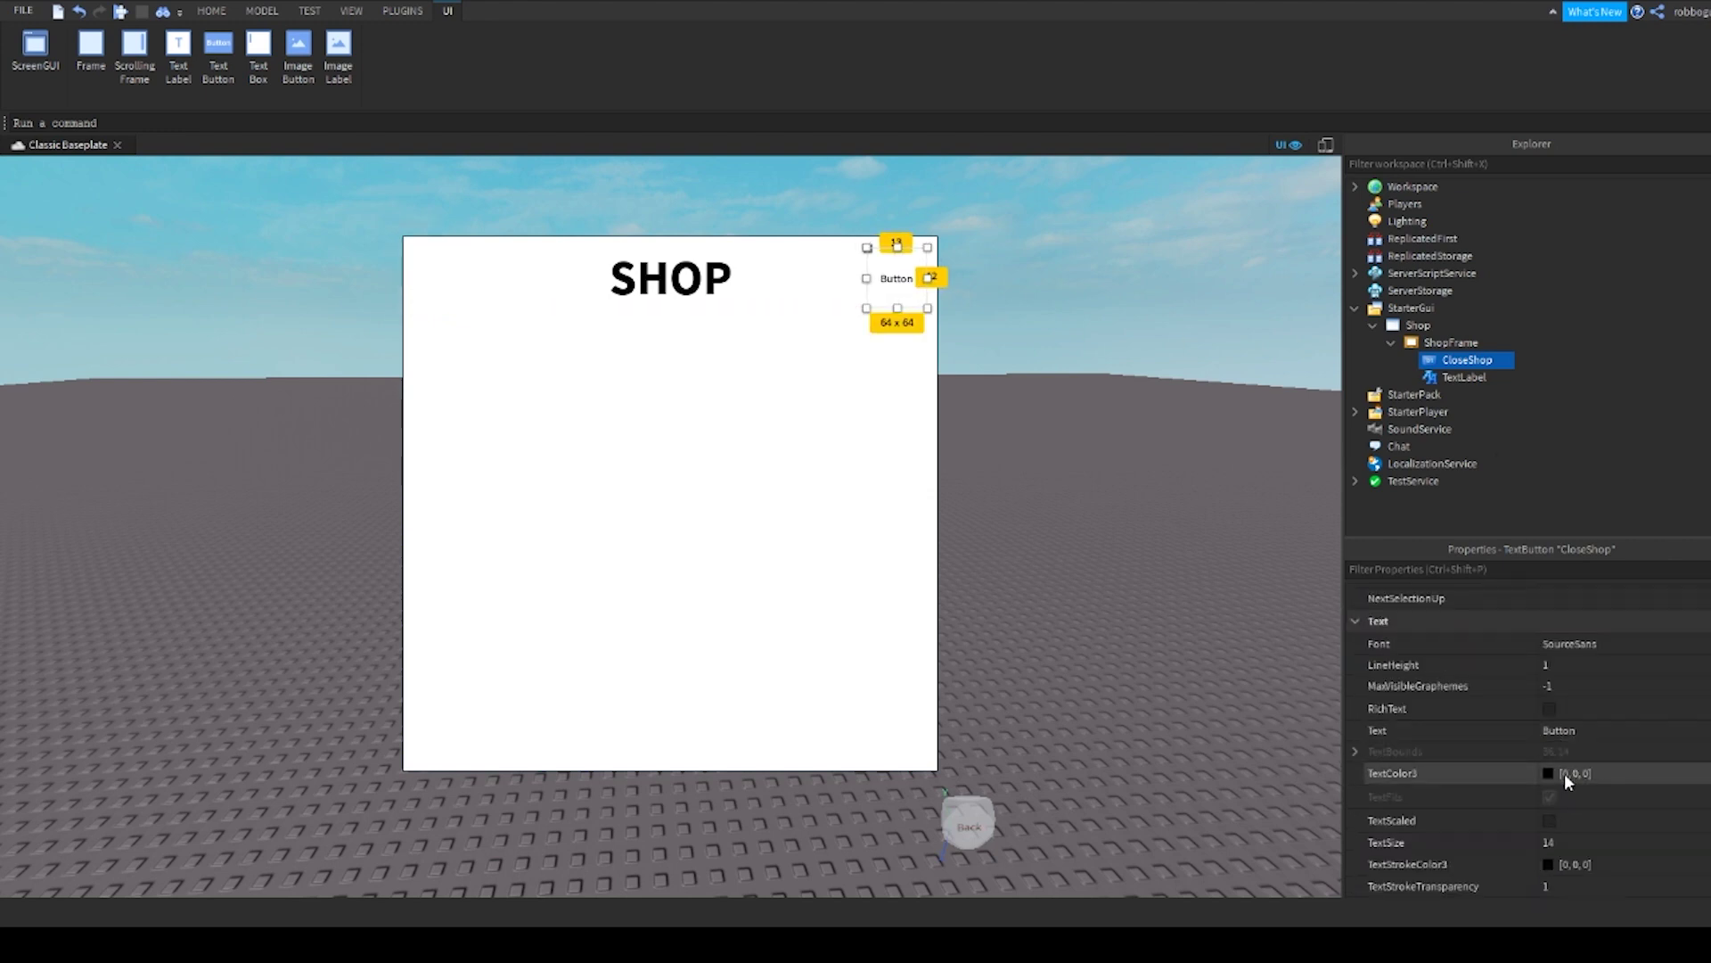
Step: Enable TextScaled on CloseShop and replace its placeholder text with X
{"action": "left_click", "coordinate": [1550, 822]}
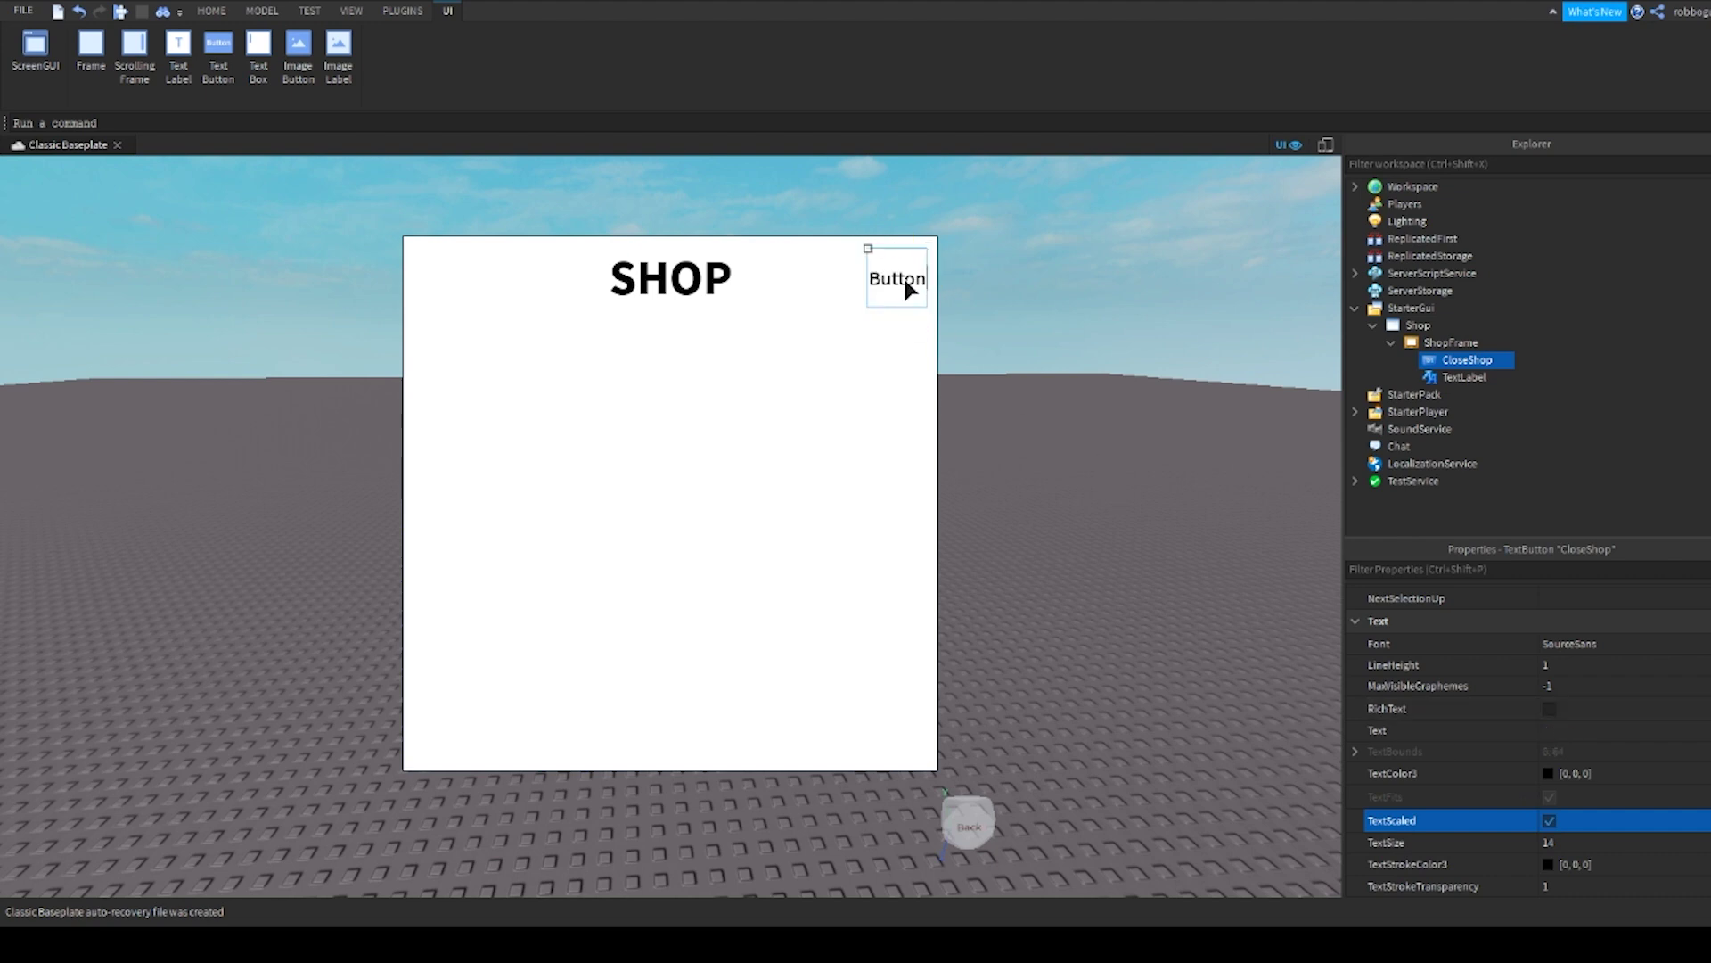
{"action": "key", "text": "BackSpace"}
{"action": "key", "text": "BackSpace"}
{"action": "key", "text": "BackSpace"}
{"action": "type", "text": "X"}
{"action": "key", "text": "Return"}
Step: Give the CloseShop button a red BackgroundColor3
{"action": "left_click", "coordinate": [1463, 378]}
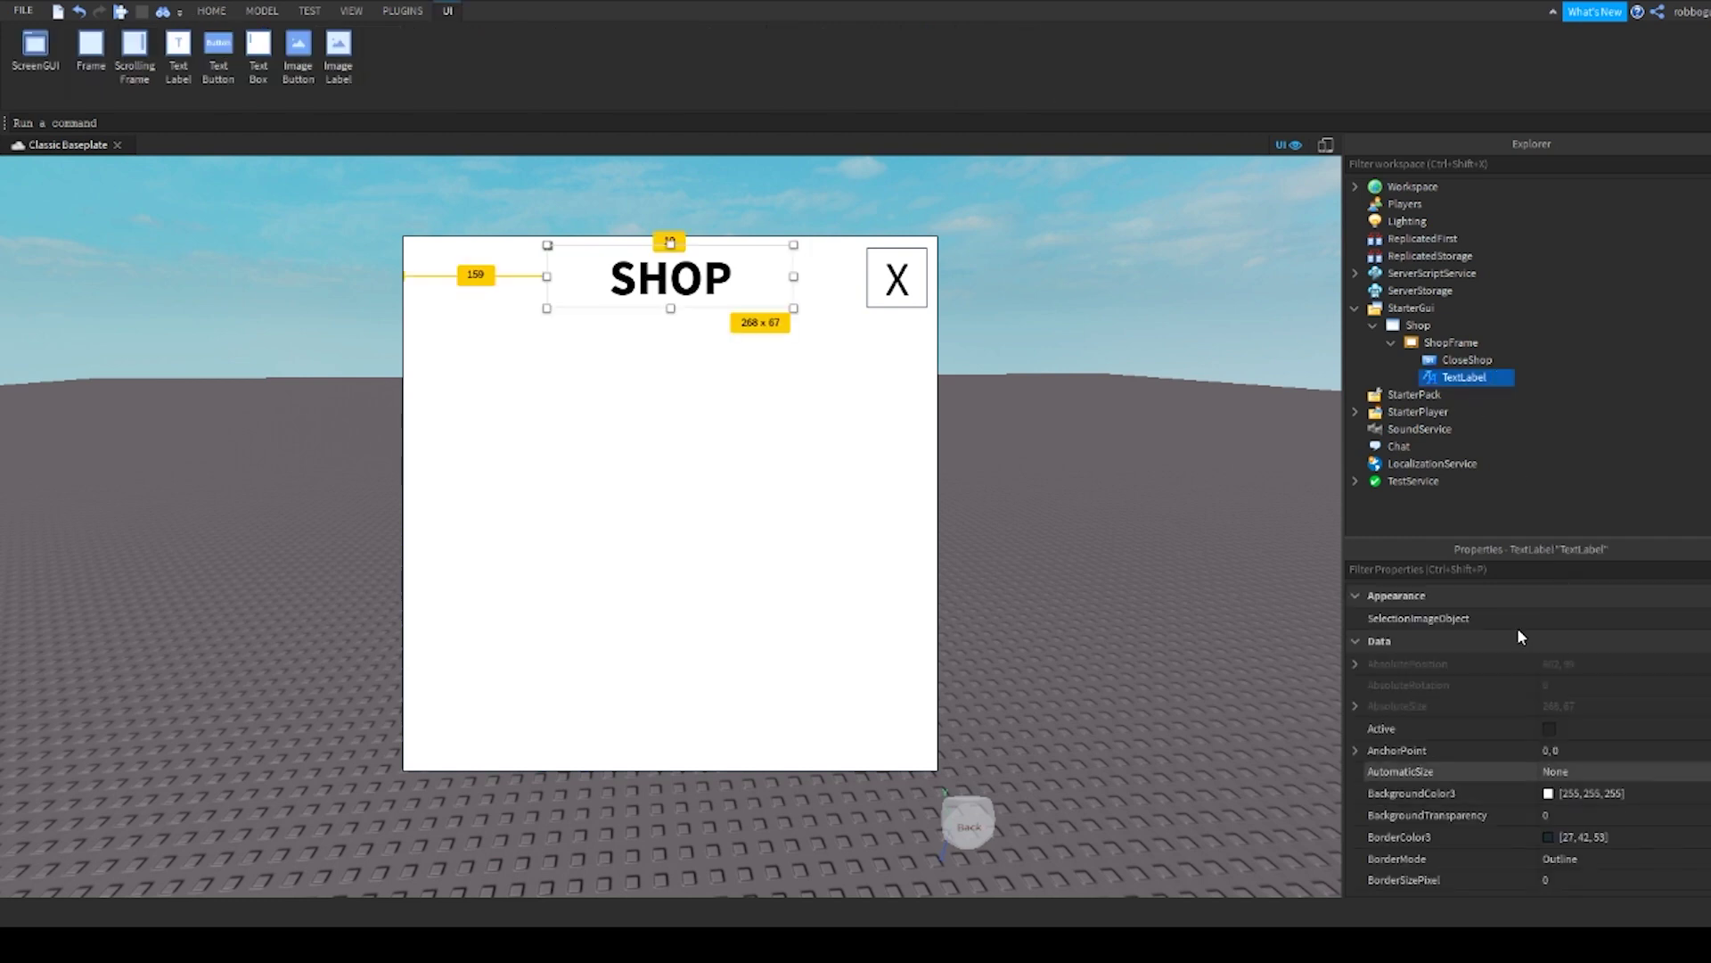
{"action": "left_click", "coordinate": [1498, 360]}
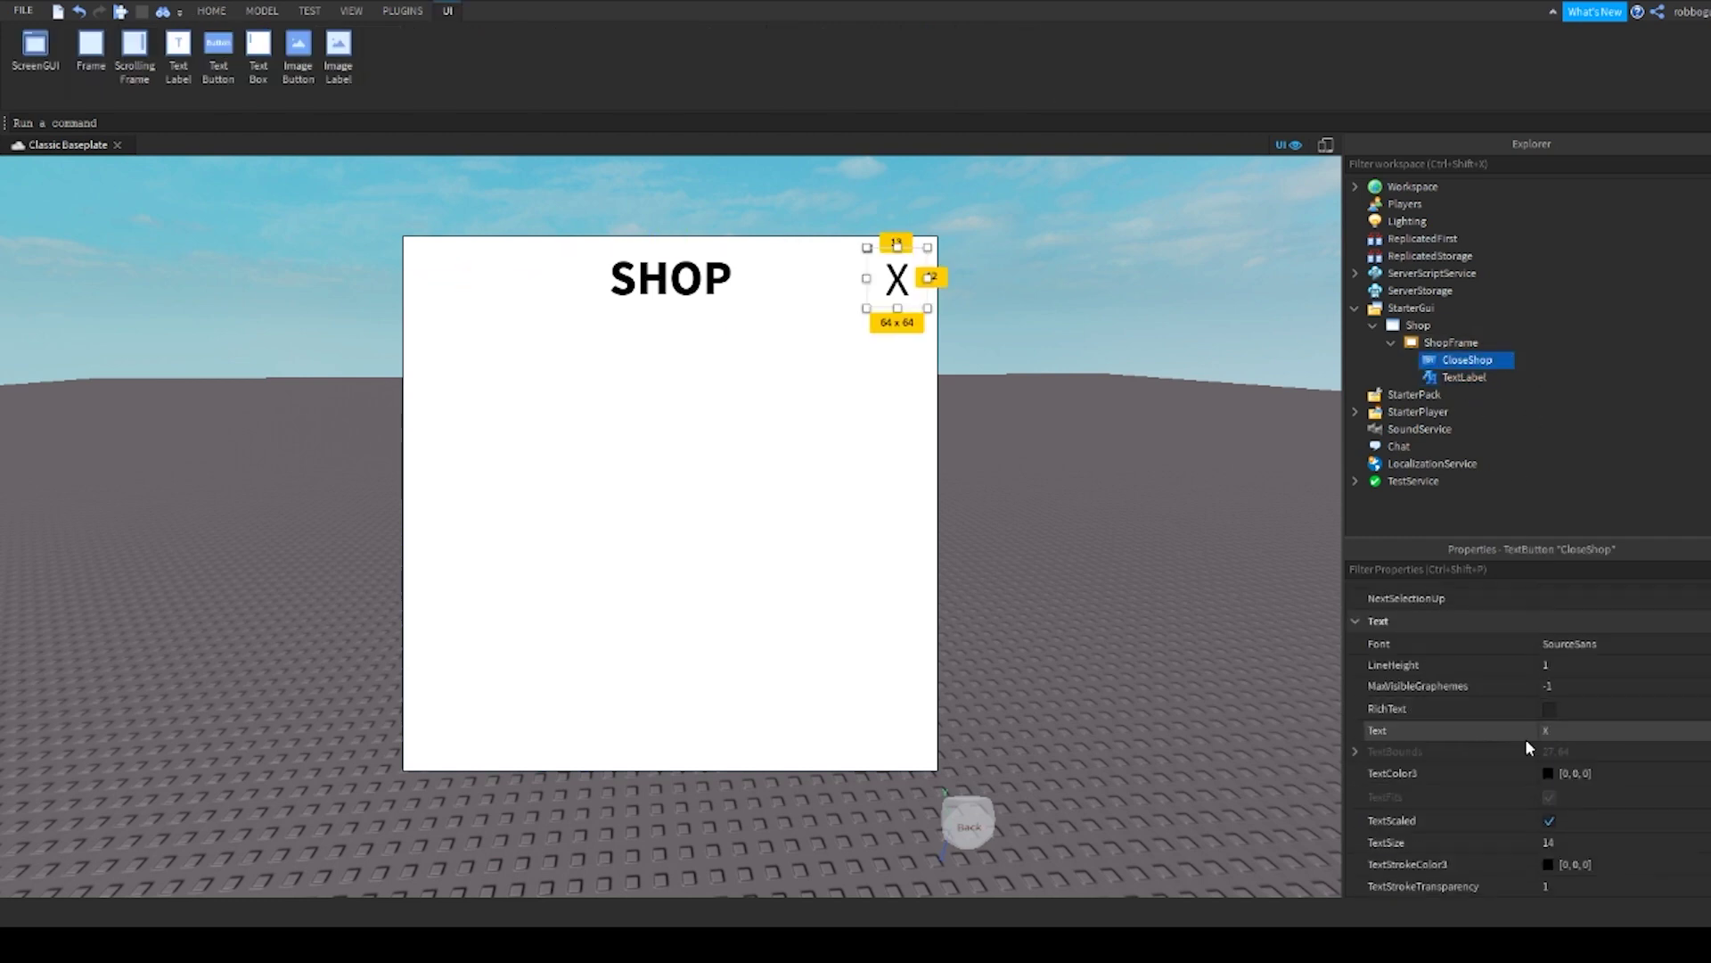
{"action": "scroll", "coordinate": [1526, 738], "scroll_direction": "down", "scroll_amount": 2}
{"action": "scroll", "coordinate": [1576, 682], "scroll_direction": "up", "scroll_amount": 3}
{"action": "left_click", "coordinate": [1577, 689]}
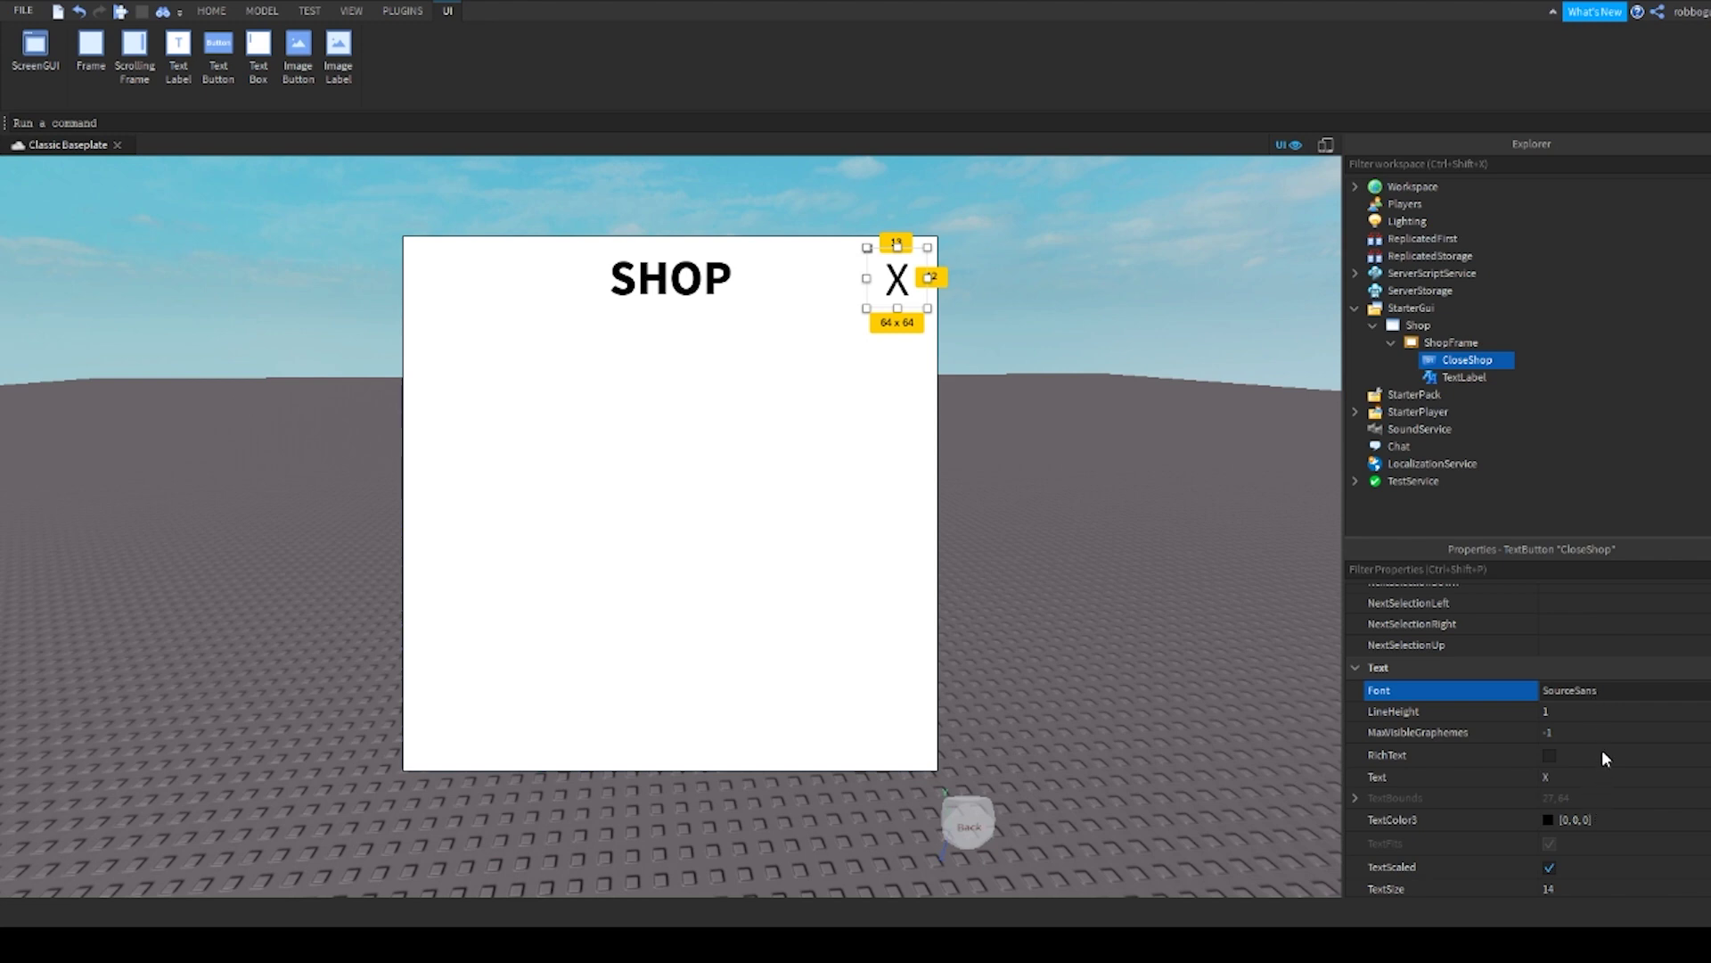
{"action": "scroll", "coordinate": [1603, 756], "scroll_direction": "down", "scroll_amount": 3}
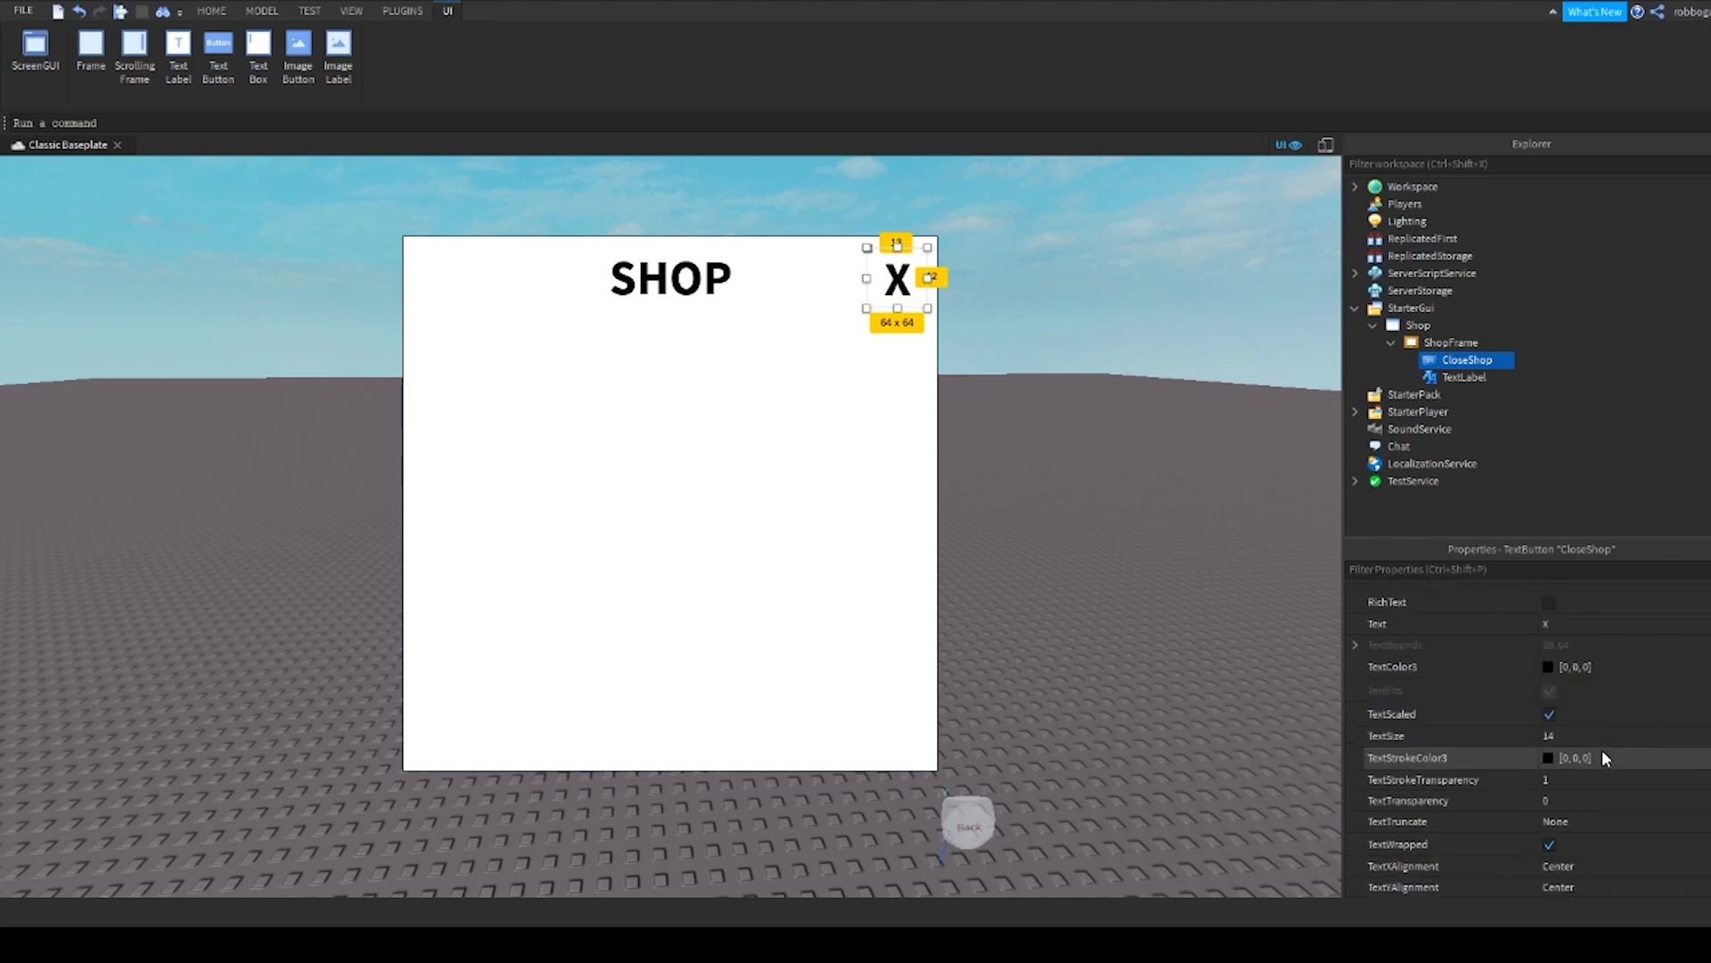
{"action": "scroll", "coordinate": [1602, 757], "scroll_direction": "up", "scroll_amount": 1}
{"action": "scroll", "coordinate": [1602, 757], "scroll_direction": "down", "scroll_amount": 1}
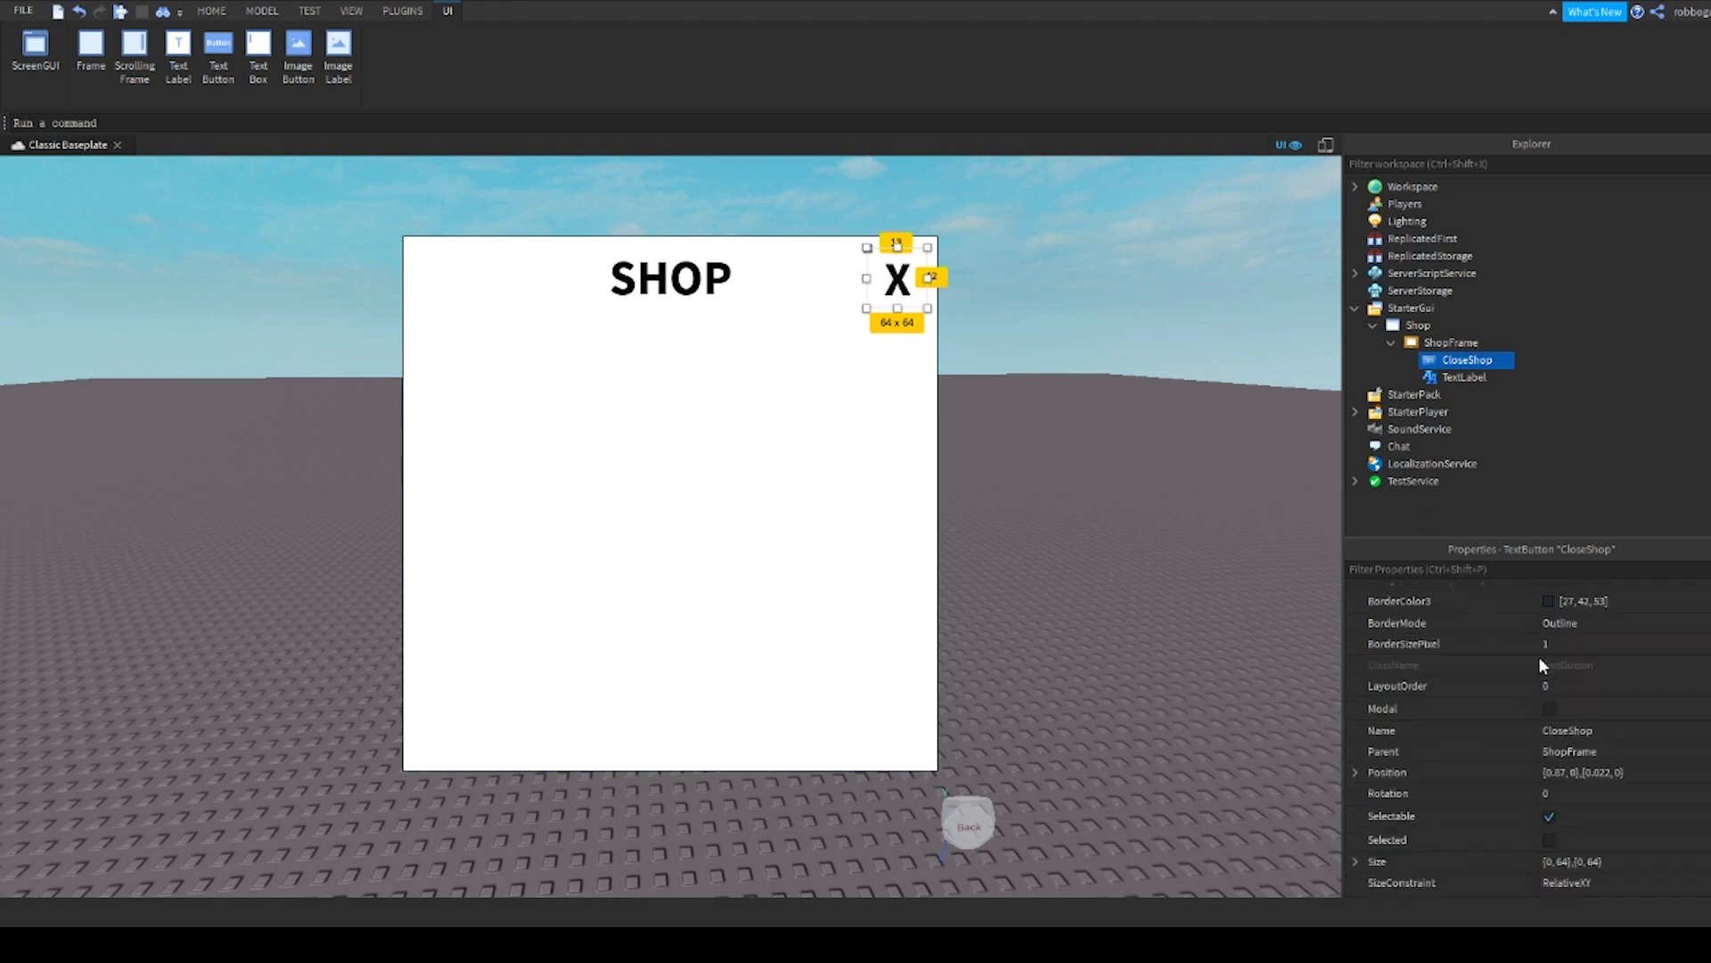
{"action": "scroll", "coordinate": [1539, 656], "scroll_direction": "up", "scroll_amount": 5}
{"action": "left_click", "coordinate": [1537, 815]}
{"action": "type", "text": "255,0,0"}
{"action": "key", "text": "Return"}
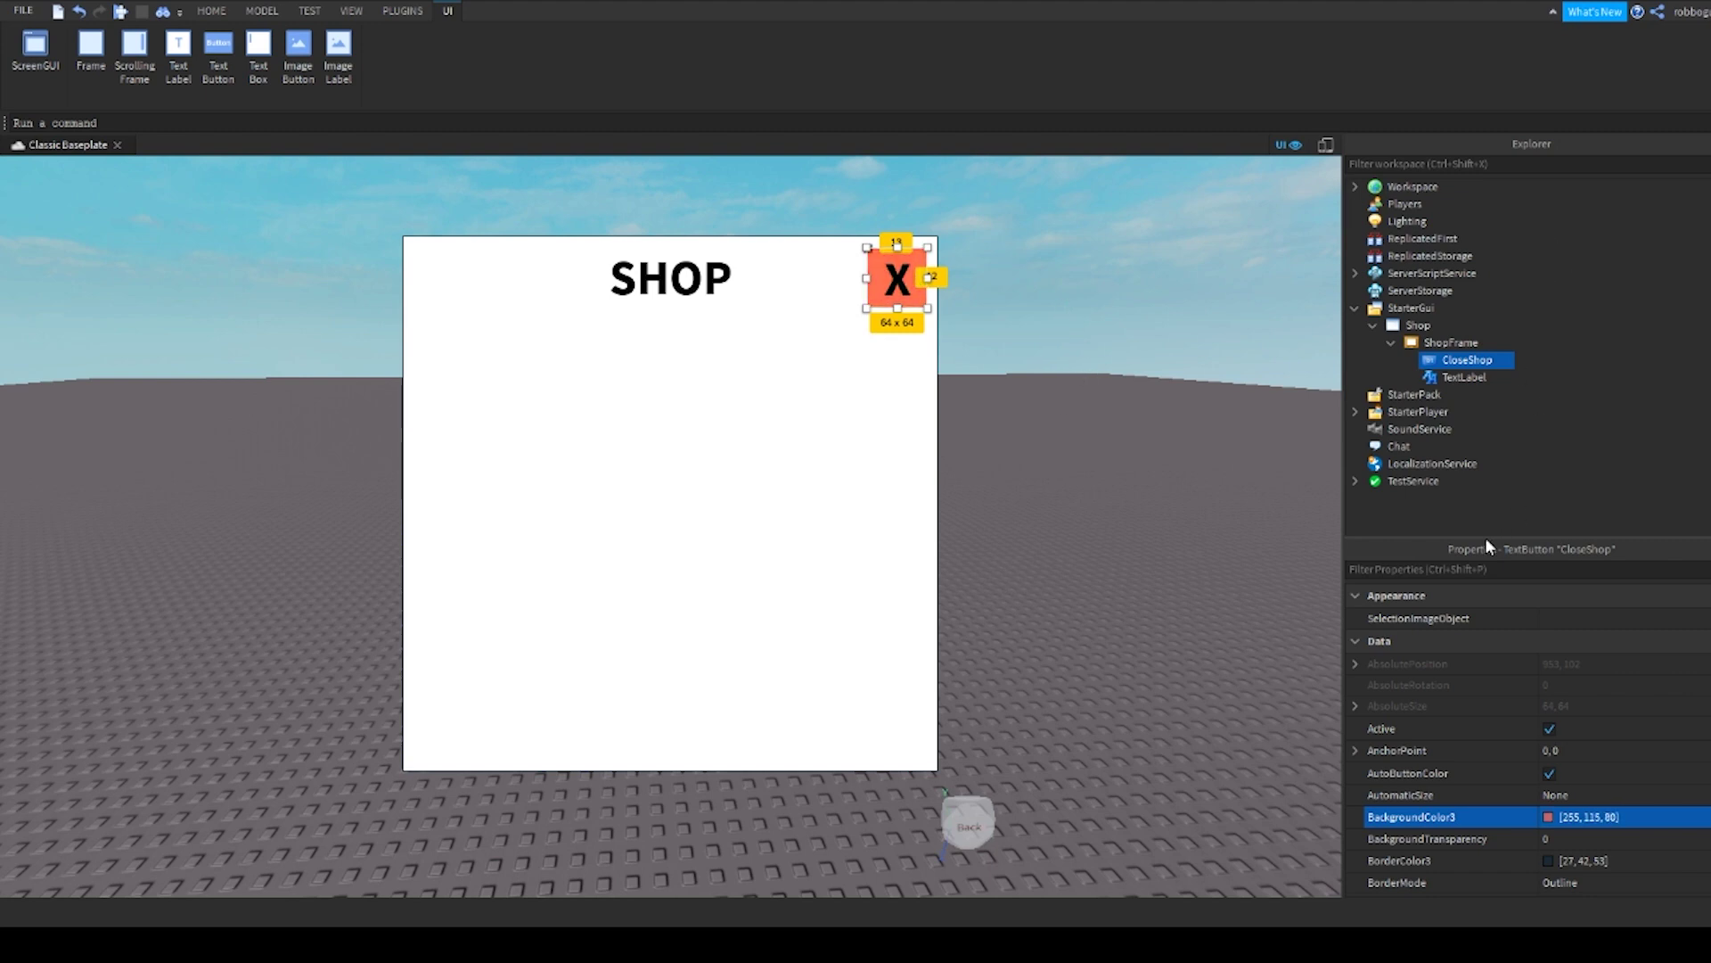
{"action": "scroll", "coordinate": [1578, 820], "scroll_direction": "down", "scroll_amount": 5}
{"action": "scroll", "coordinate": [1580, 817], "scroll_direction": "down", "scroll_amount": 5}
Step: Revert the X's stroke colour to black and set its TextColor3 to white 255,255,255
{"action": "left_click", "coordinate": [1544, 757]}
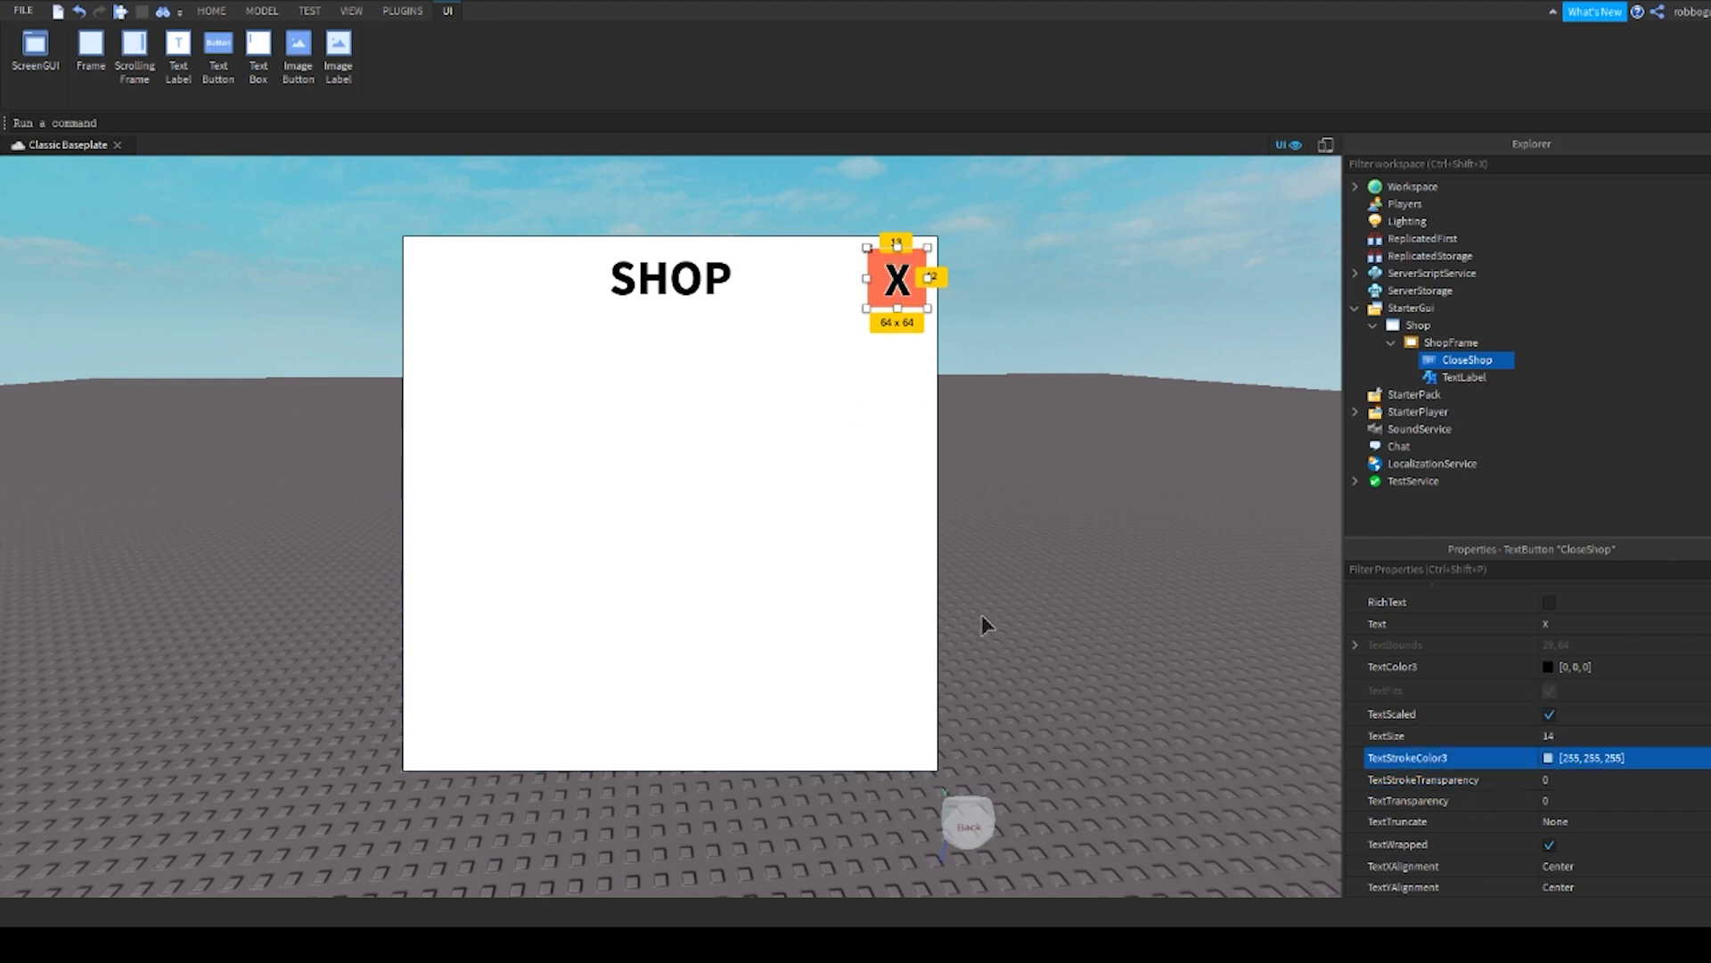
{"action": "key", "text": "ctrl+z"}
{"action": "left_click", "coordinate": [1552, 667]}
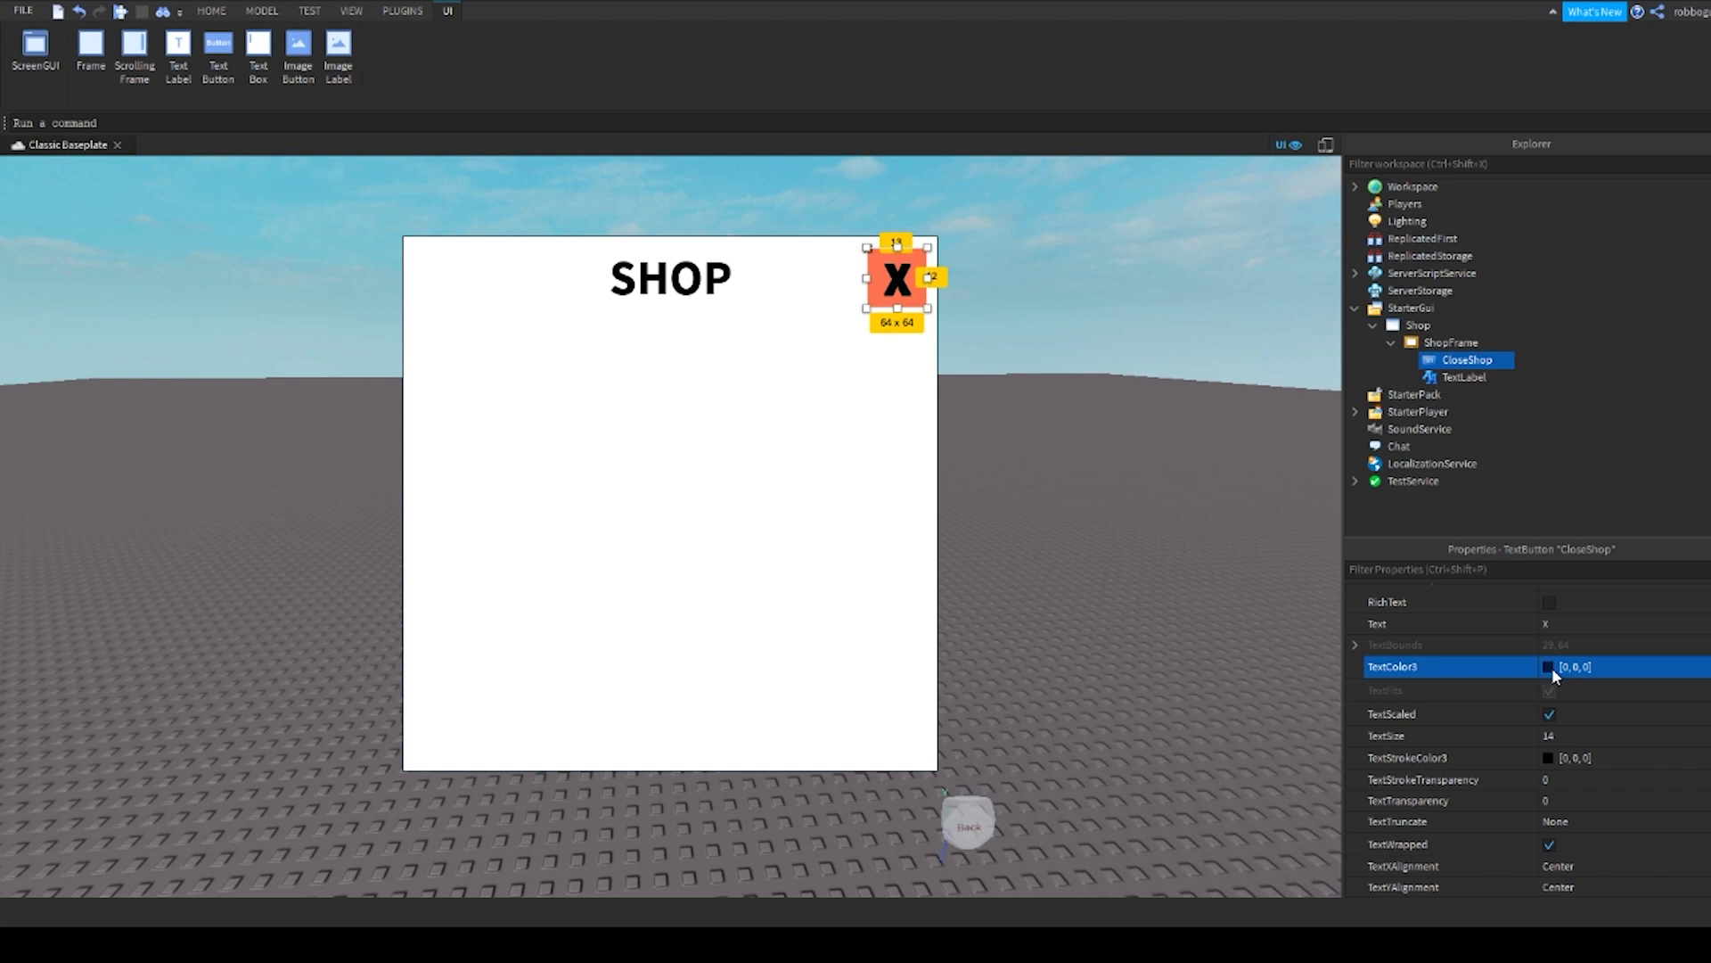
{"action": "key", "text": "ctrl+v"}
{"action": "left_click", "coordinate": [1013, 618]}
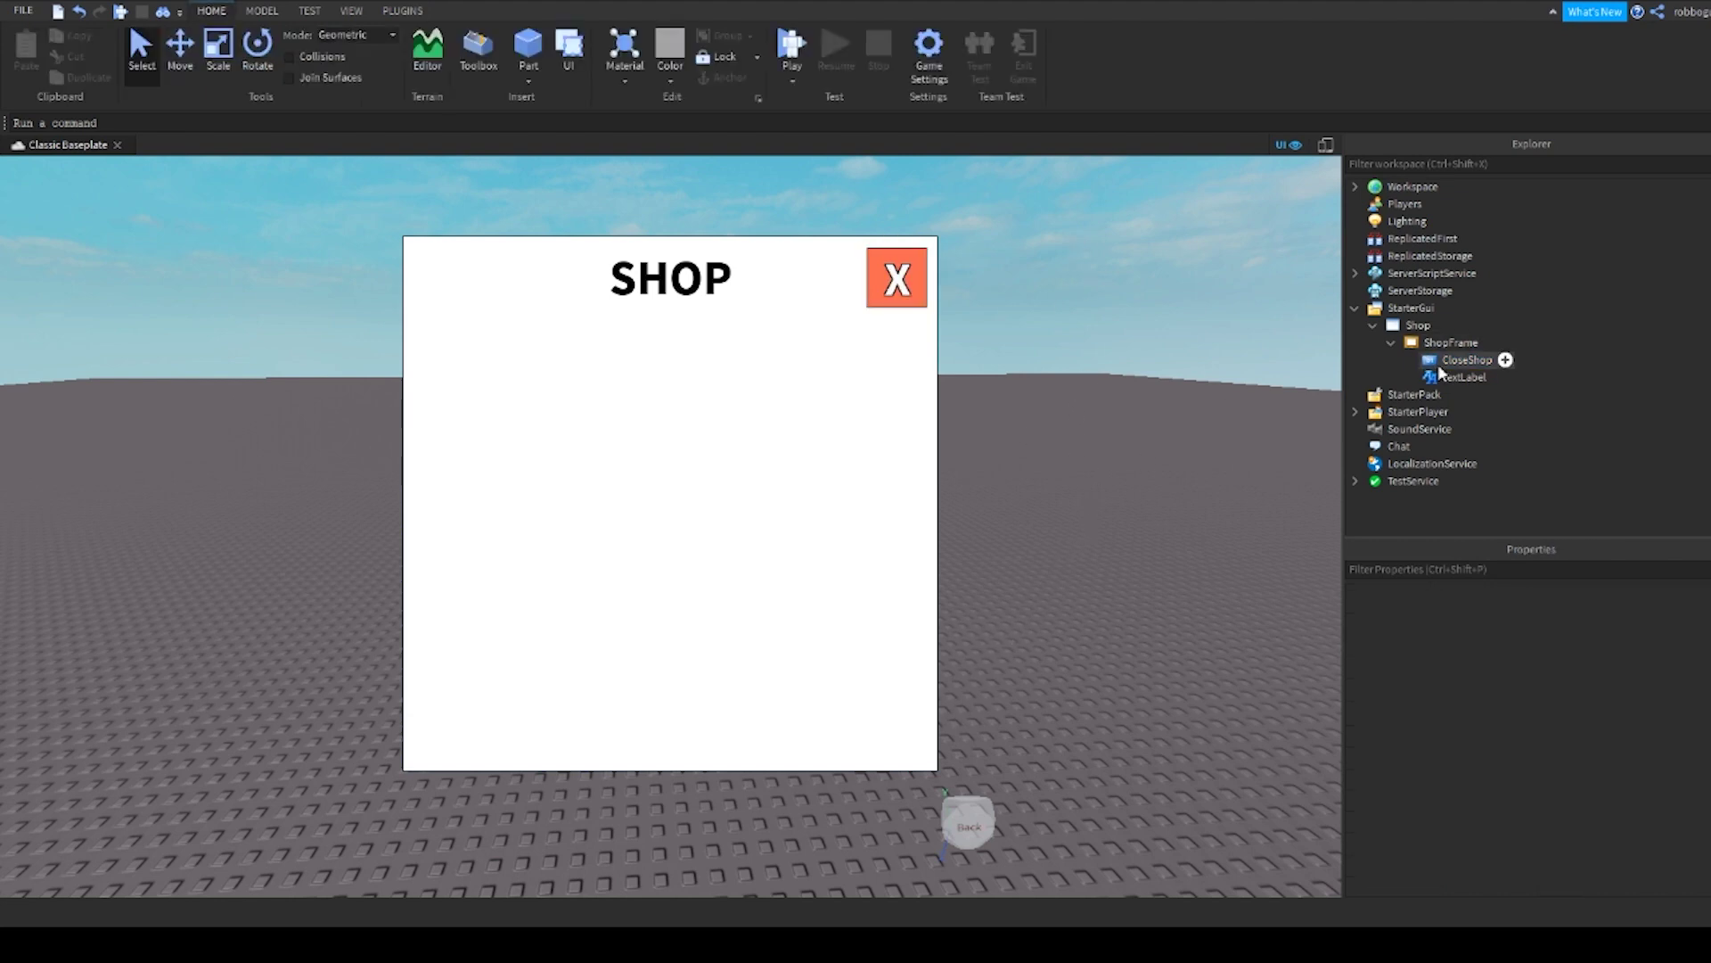
Step: Select the CloseShop button to attach a LocalScript
{"action": "left_click", "coordinate": [1491, 360]}
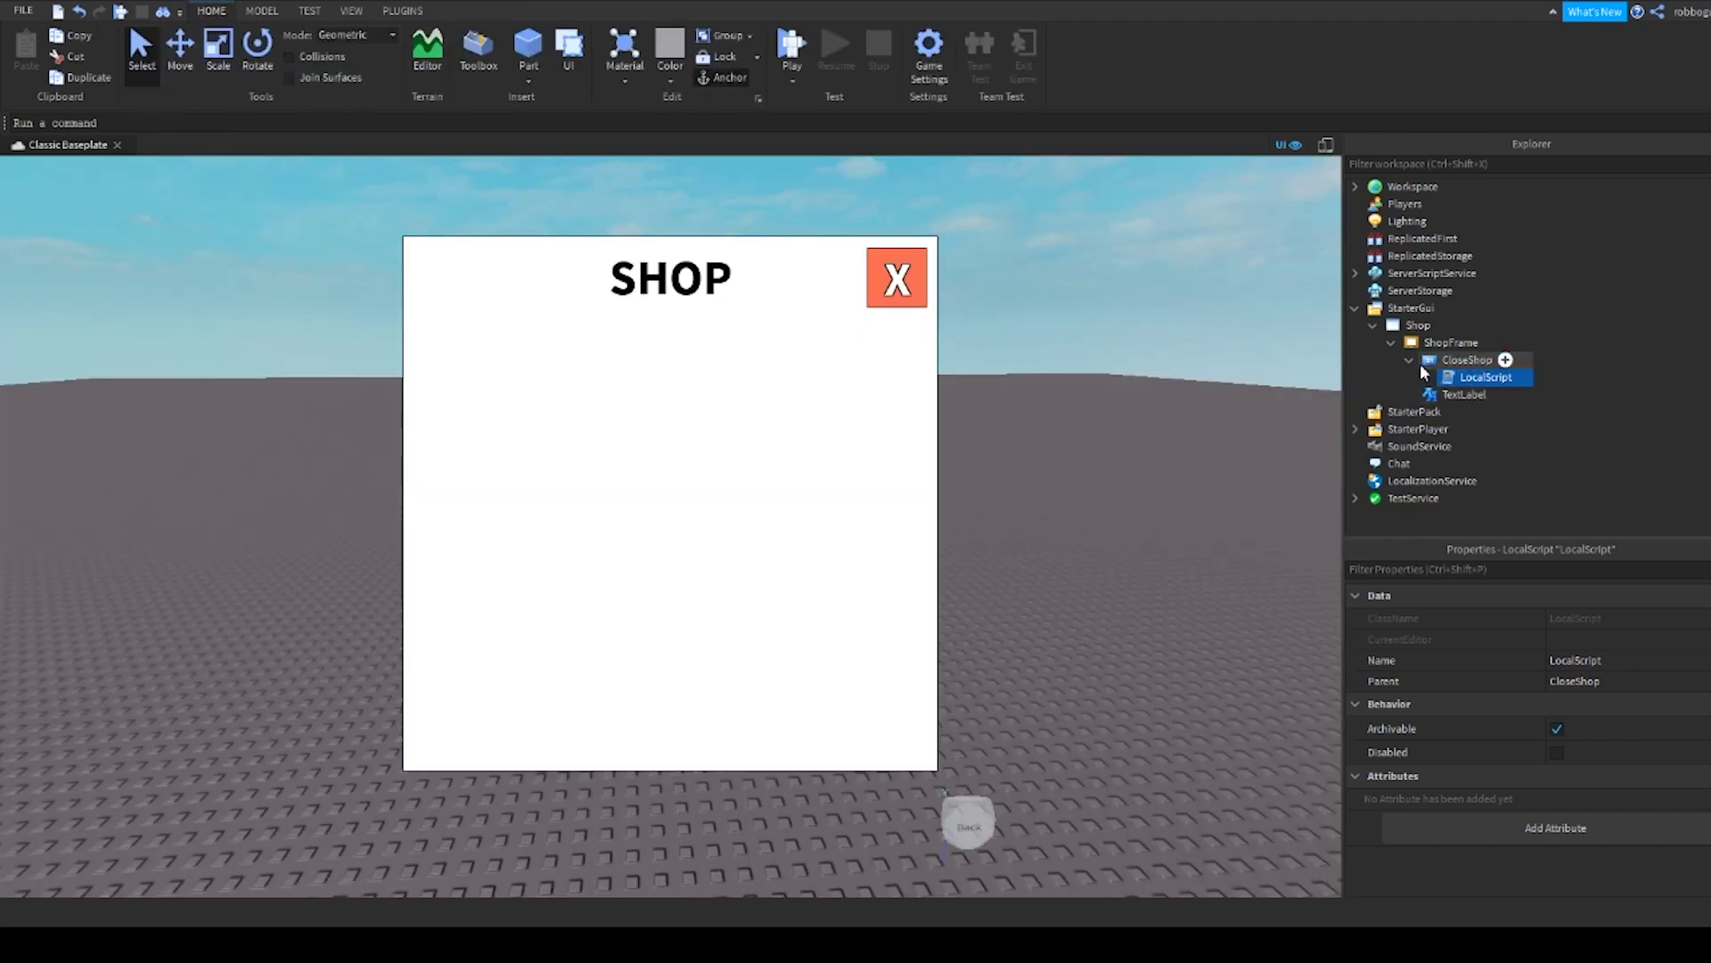
Step: Add a TextButton under the Shop GUI and place it enlarged on the left edge at mid-height
{"action": "left_click", "coordinate": [1411, 359]}
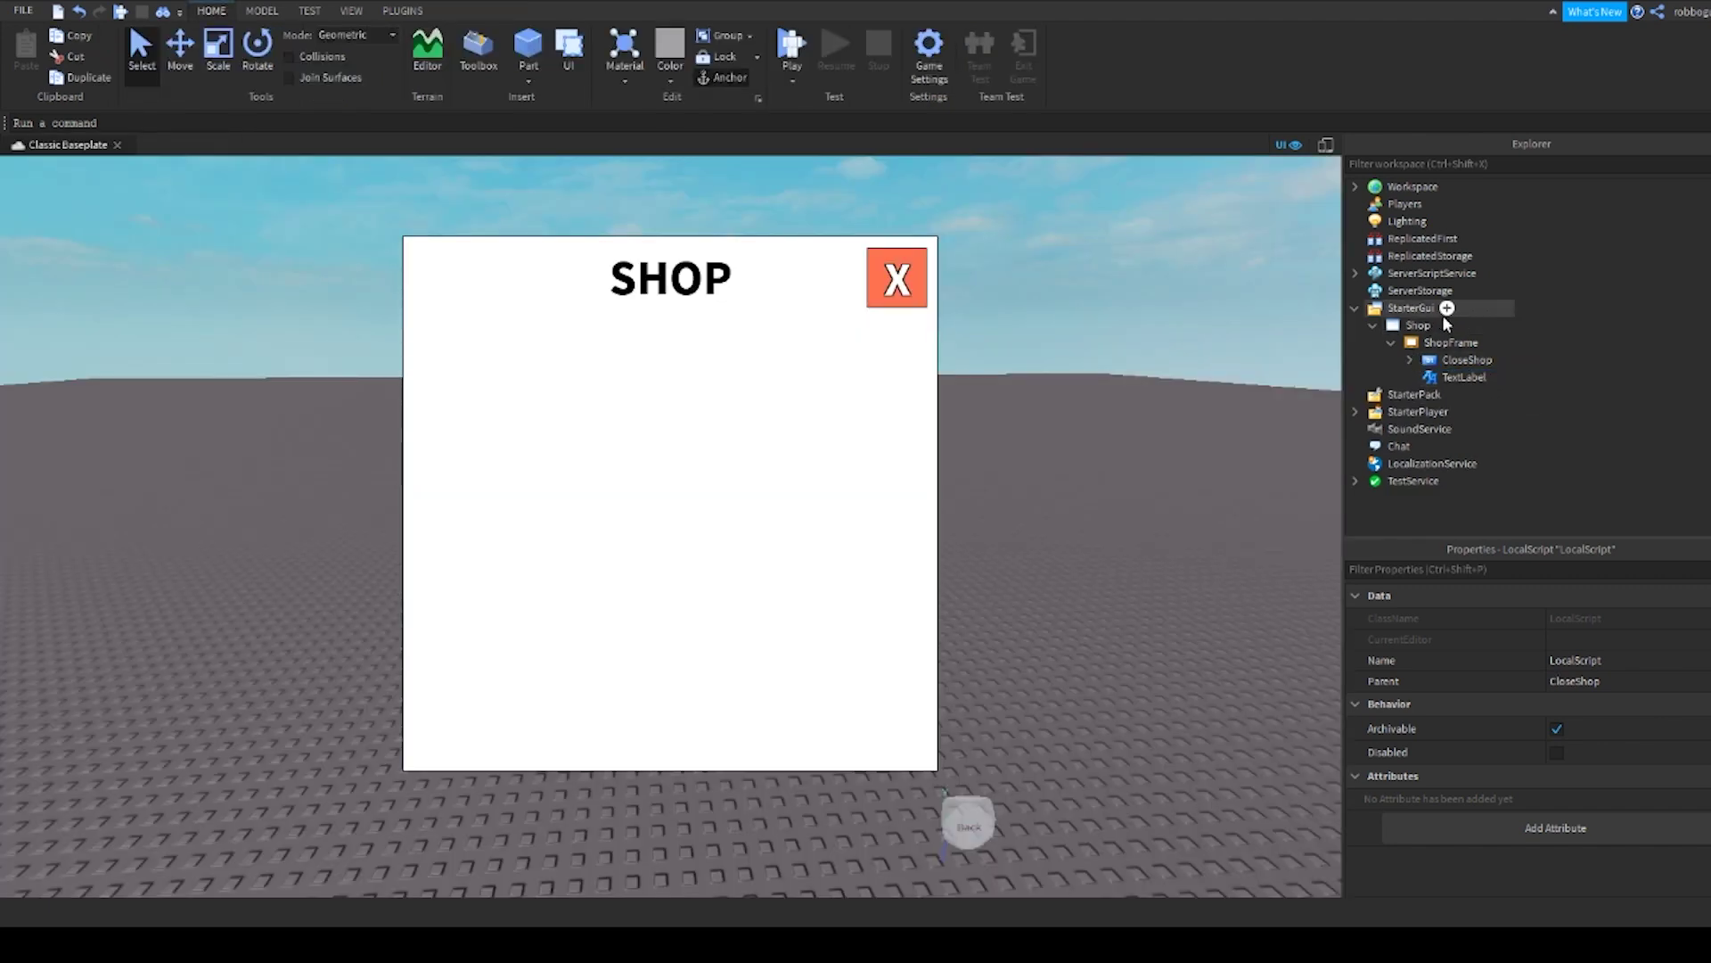
{"action": "left_click", "coordinate": [1392, 342]}
{"action": "left_click", "coordinate": [1441, 326]}
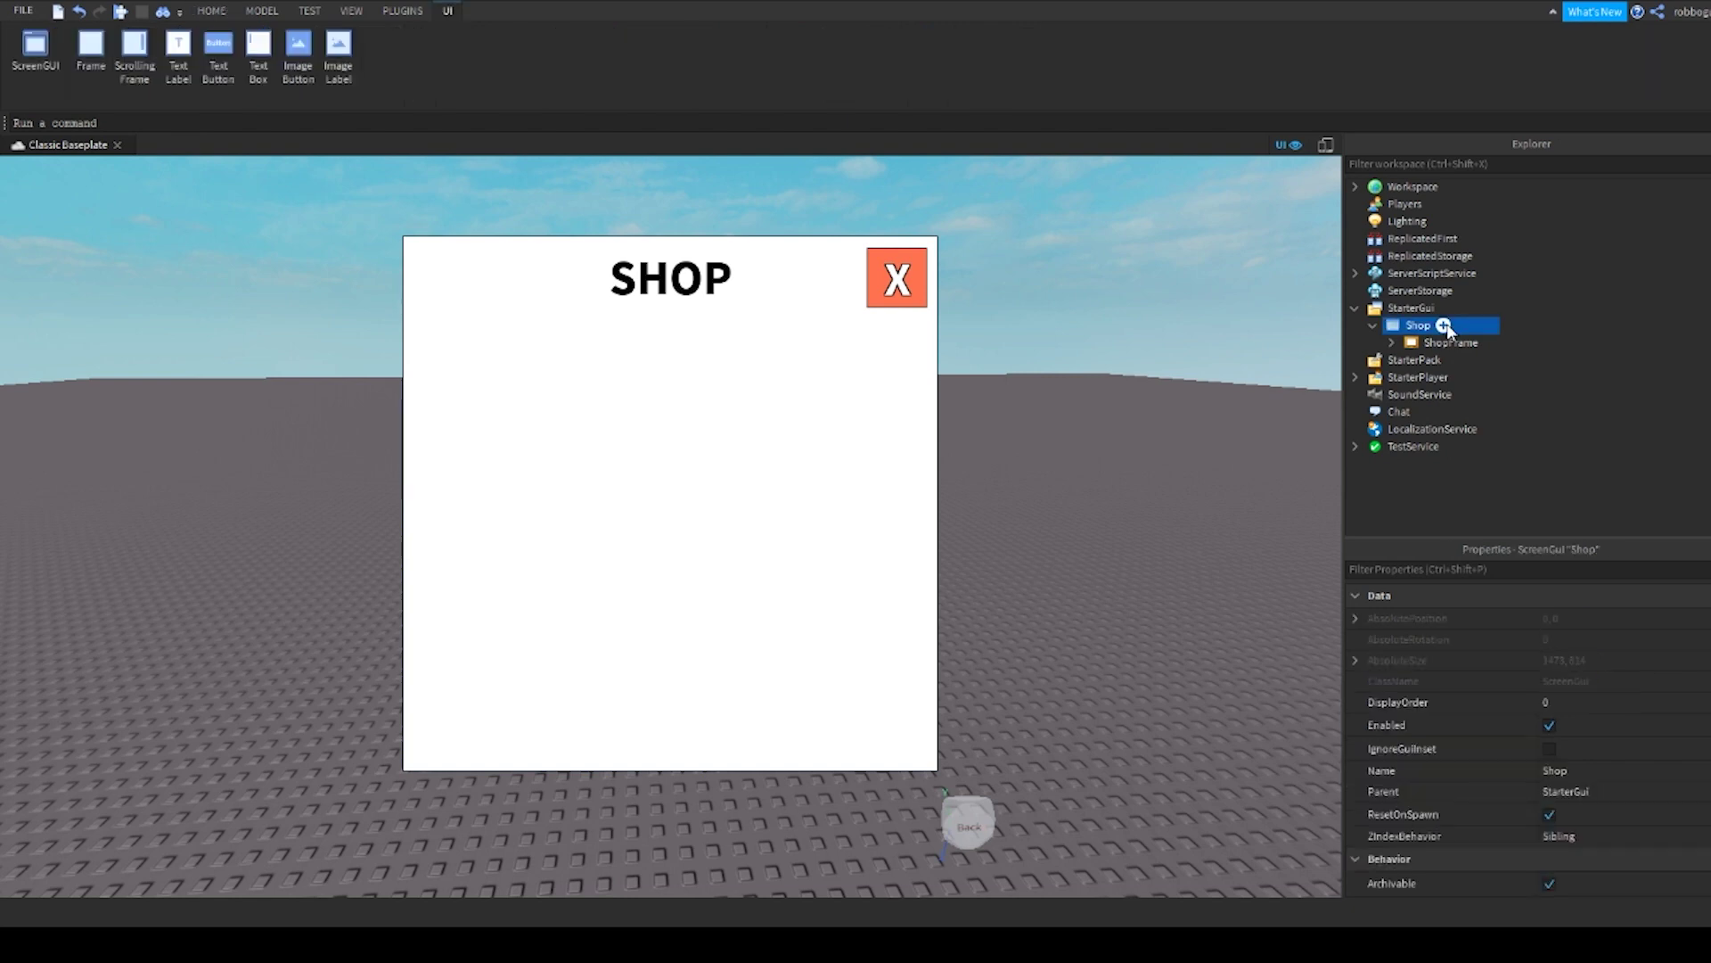
{"action": "left_click", "coordinate": [1442, 360]}
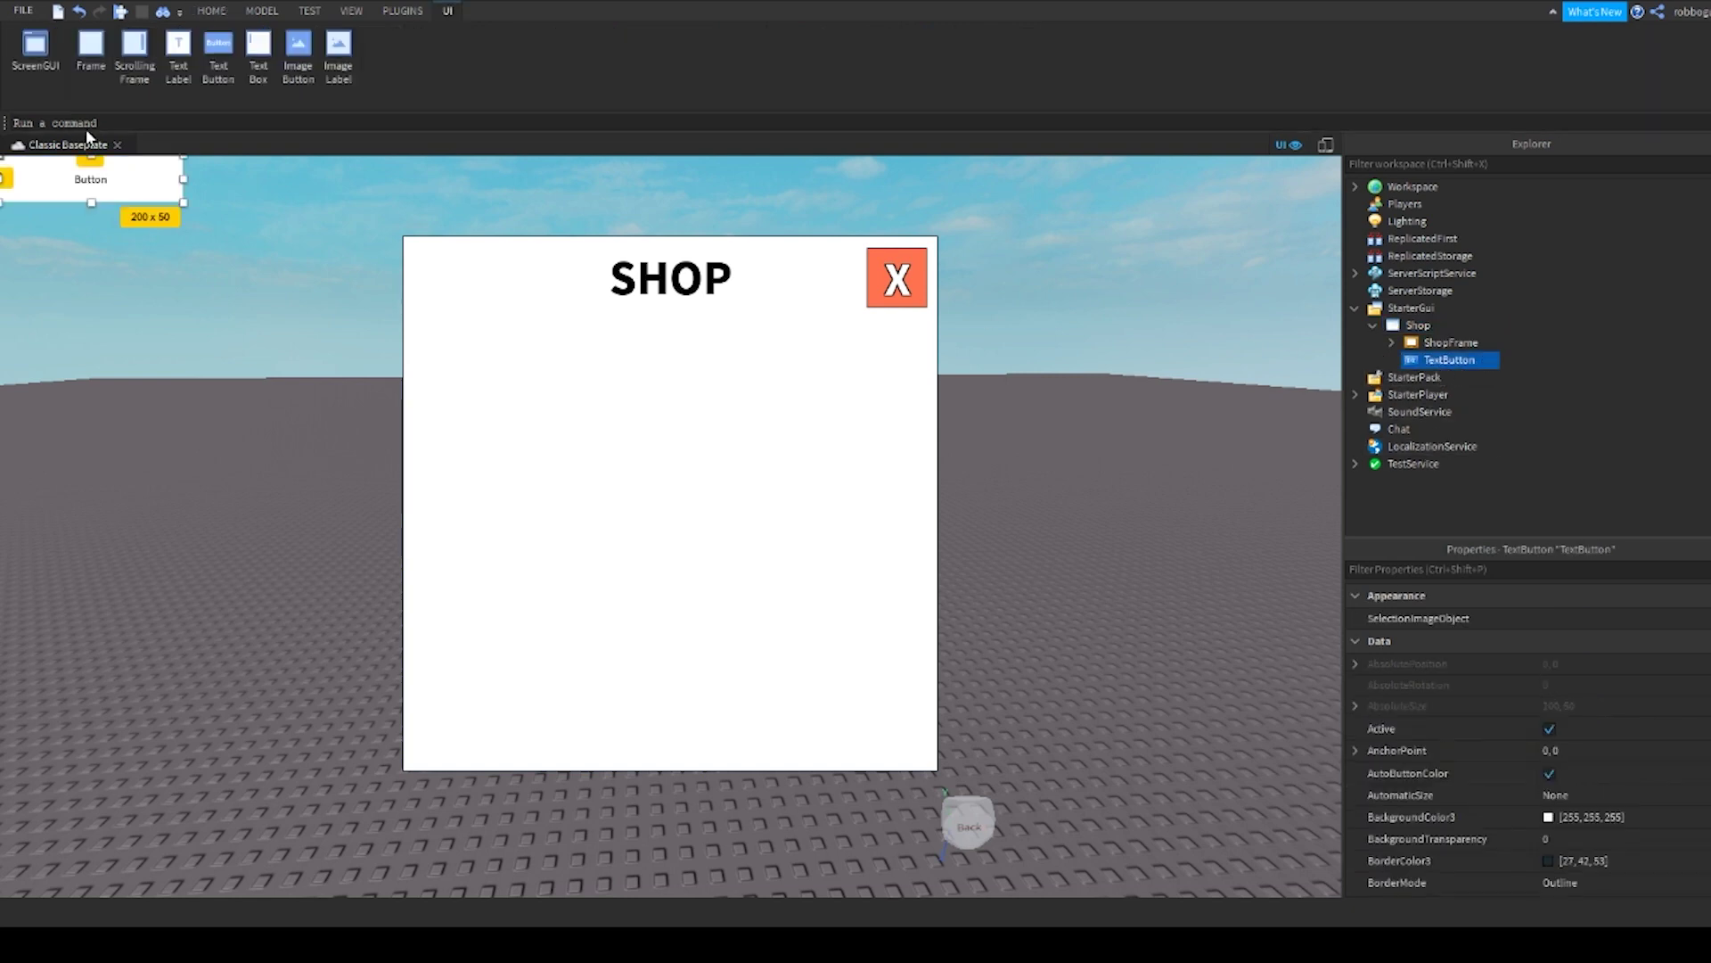
{"action": "mouse_move", "coordinate": [118, 187]}
{"action": "left_mouse_down"}
{"action": "mouse_move", "coordinate": [160, 505]}
{"action": "mouse_move", "coordinate": [298, 543]}
{"action": "left_mouse_up"}
{"action": "mouse_move", "coordinate": [221, 493]}
{"action": "left_mouse_down"}
{"action": "mouse_move", "coordinate": [203, 504]}
{"action": "mouse_move", "coordinate": [202, 483]}
{"action": "left_mouse_up"}
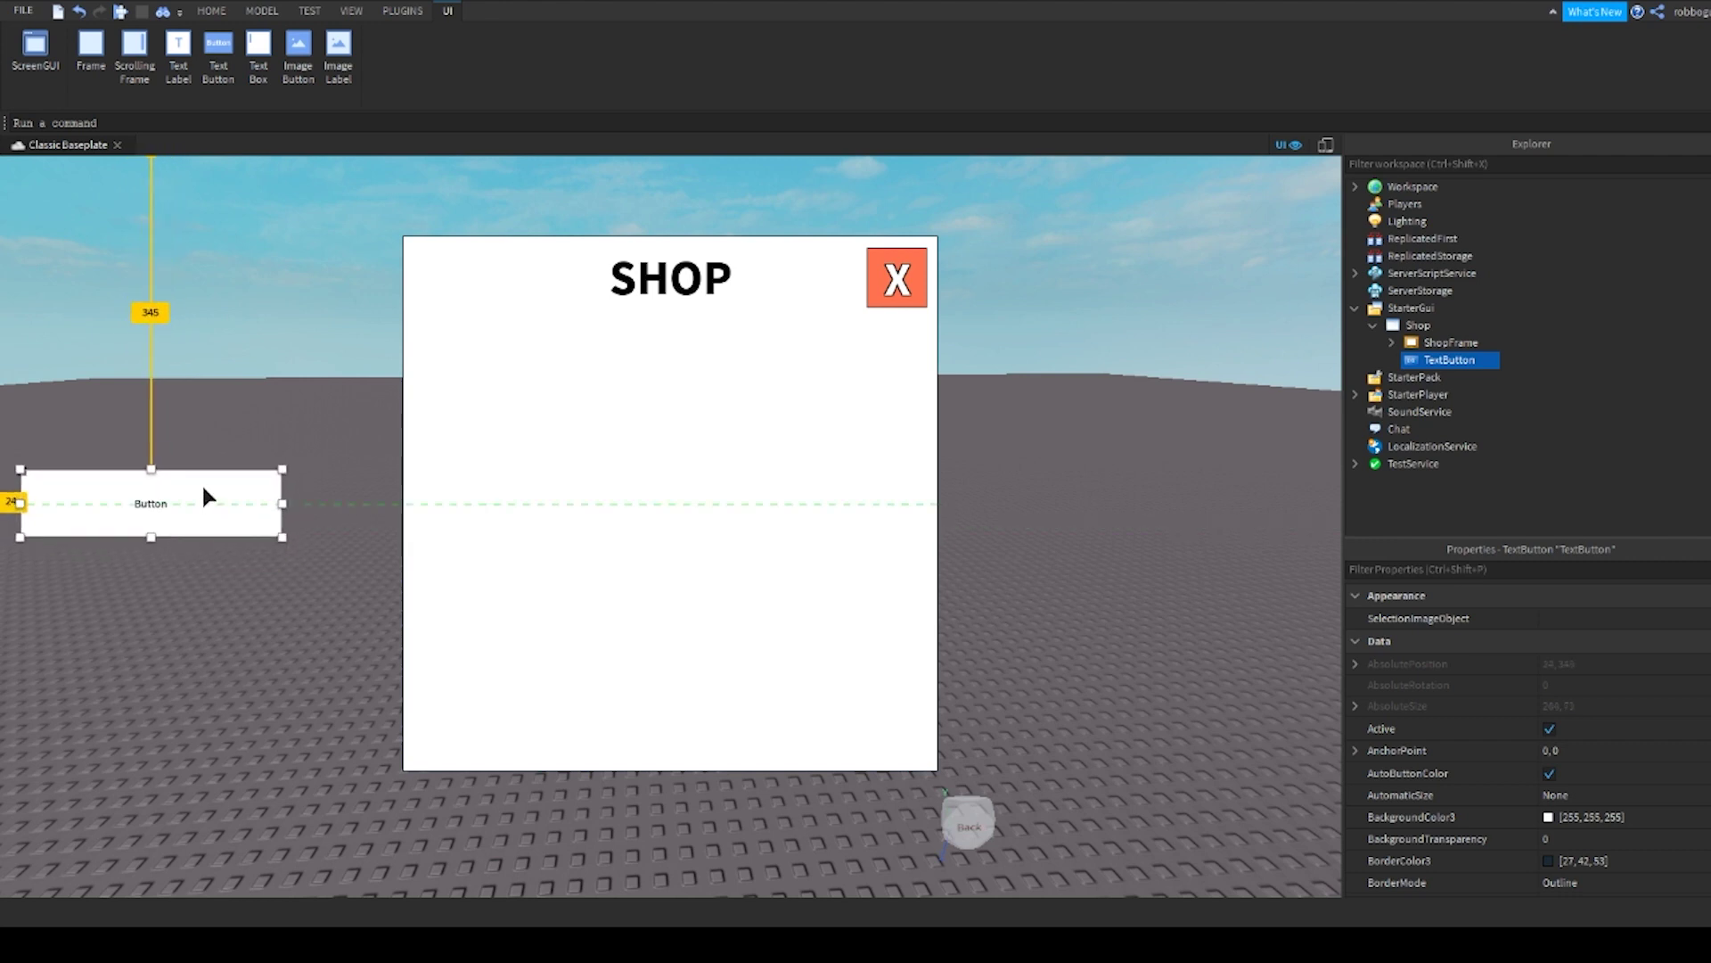
{"action": "scroll", "coordinate": [1455, 749], "scroll_direction": "down", "scroll_amount": 5}
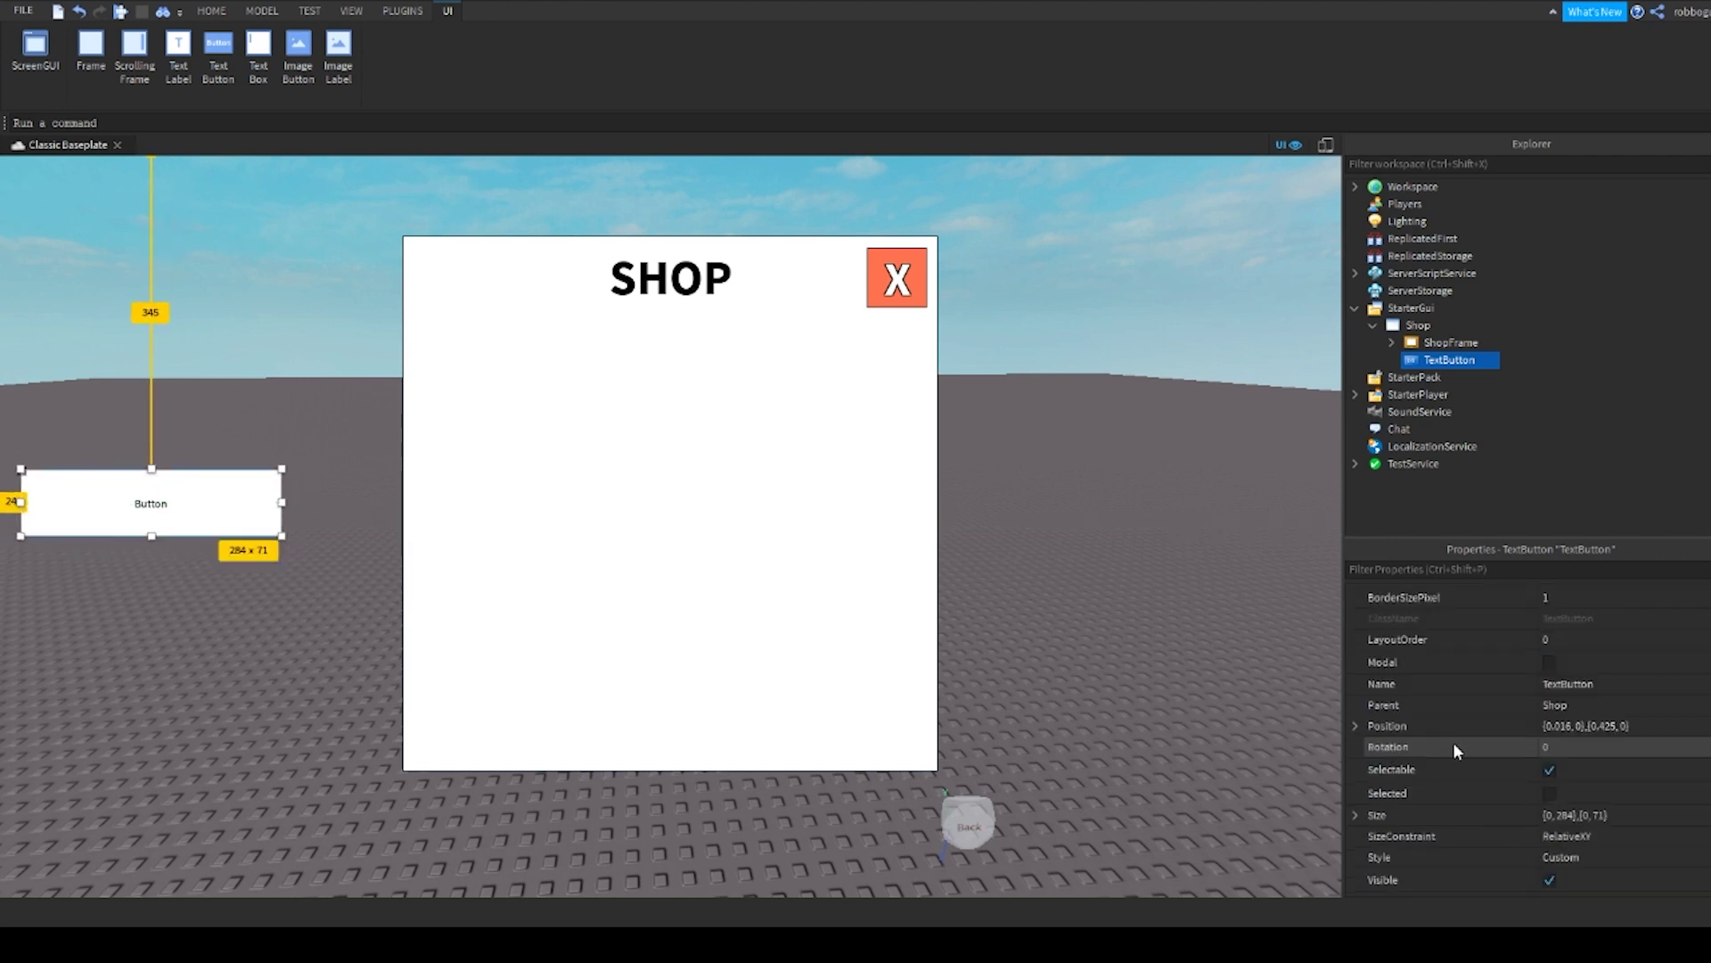
Step: Rename the new button to OpenShop
{"action": "left_click", "coordinate": [1589, 683]}
{"action": "key", "text": "BackSpace"}
{"action": "type", "text": "Op"}
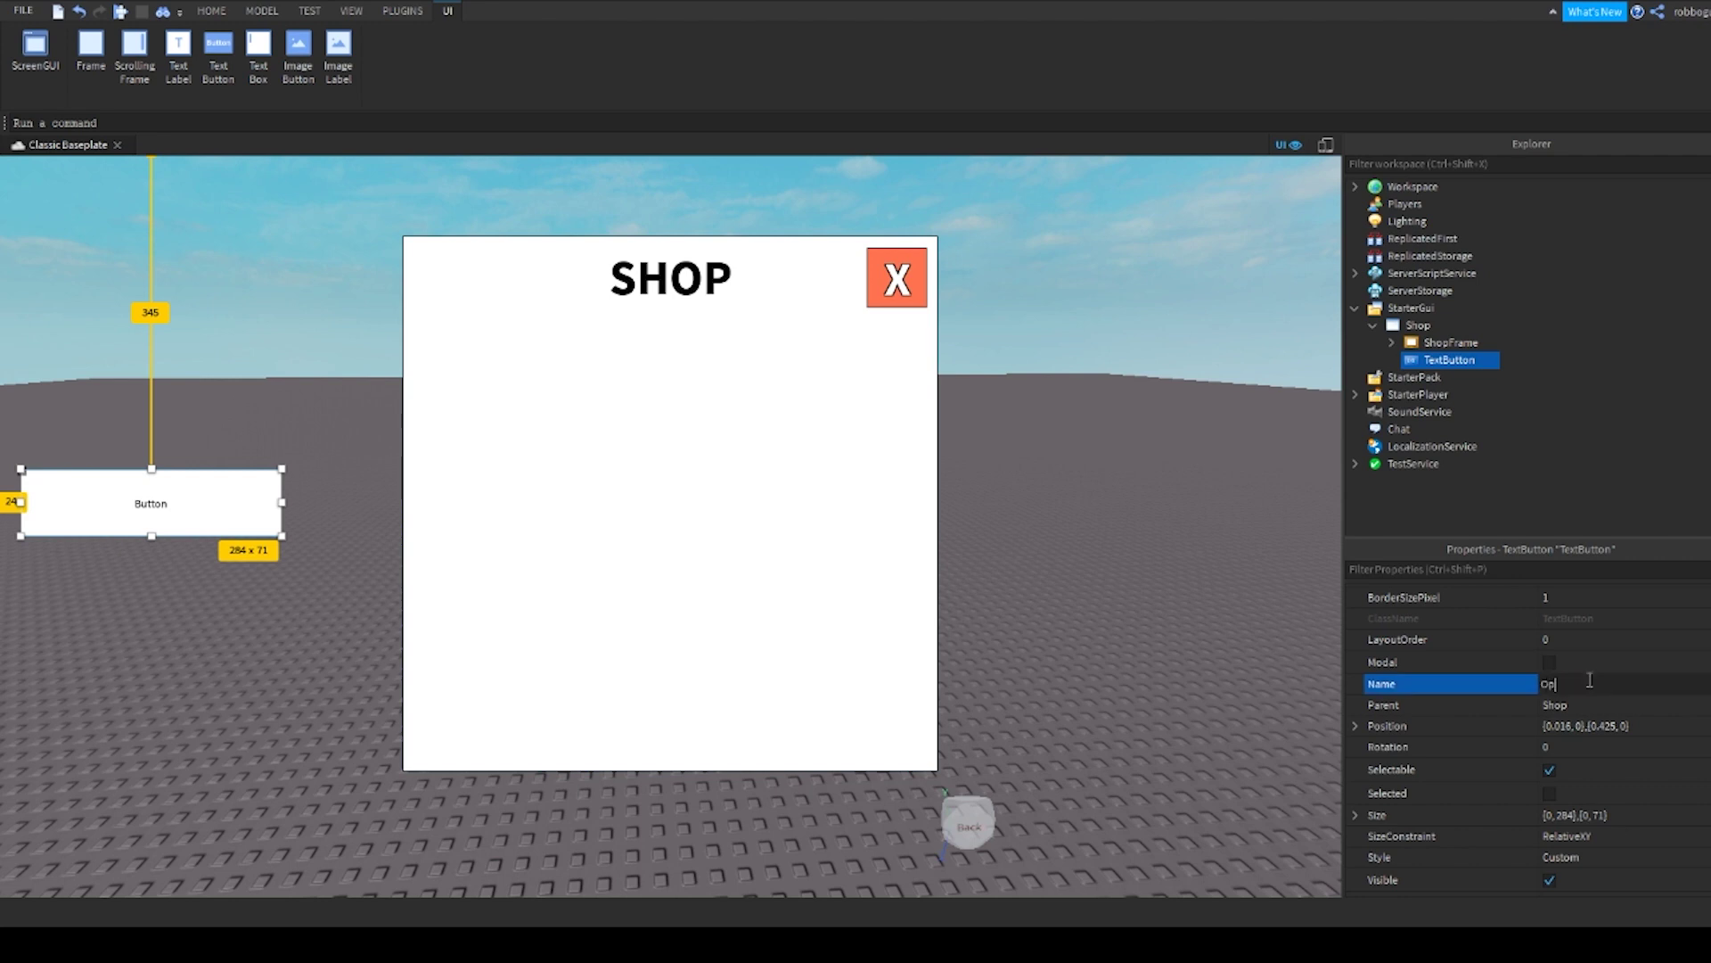
{"action": "type", "text": "enShop"}
{"action": "key", "text": "Return"}
{"action": "scroll", "coordinate": [1578, 696], "scroll_direction": "up", "scroll_amount": 3}
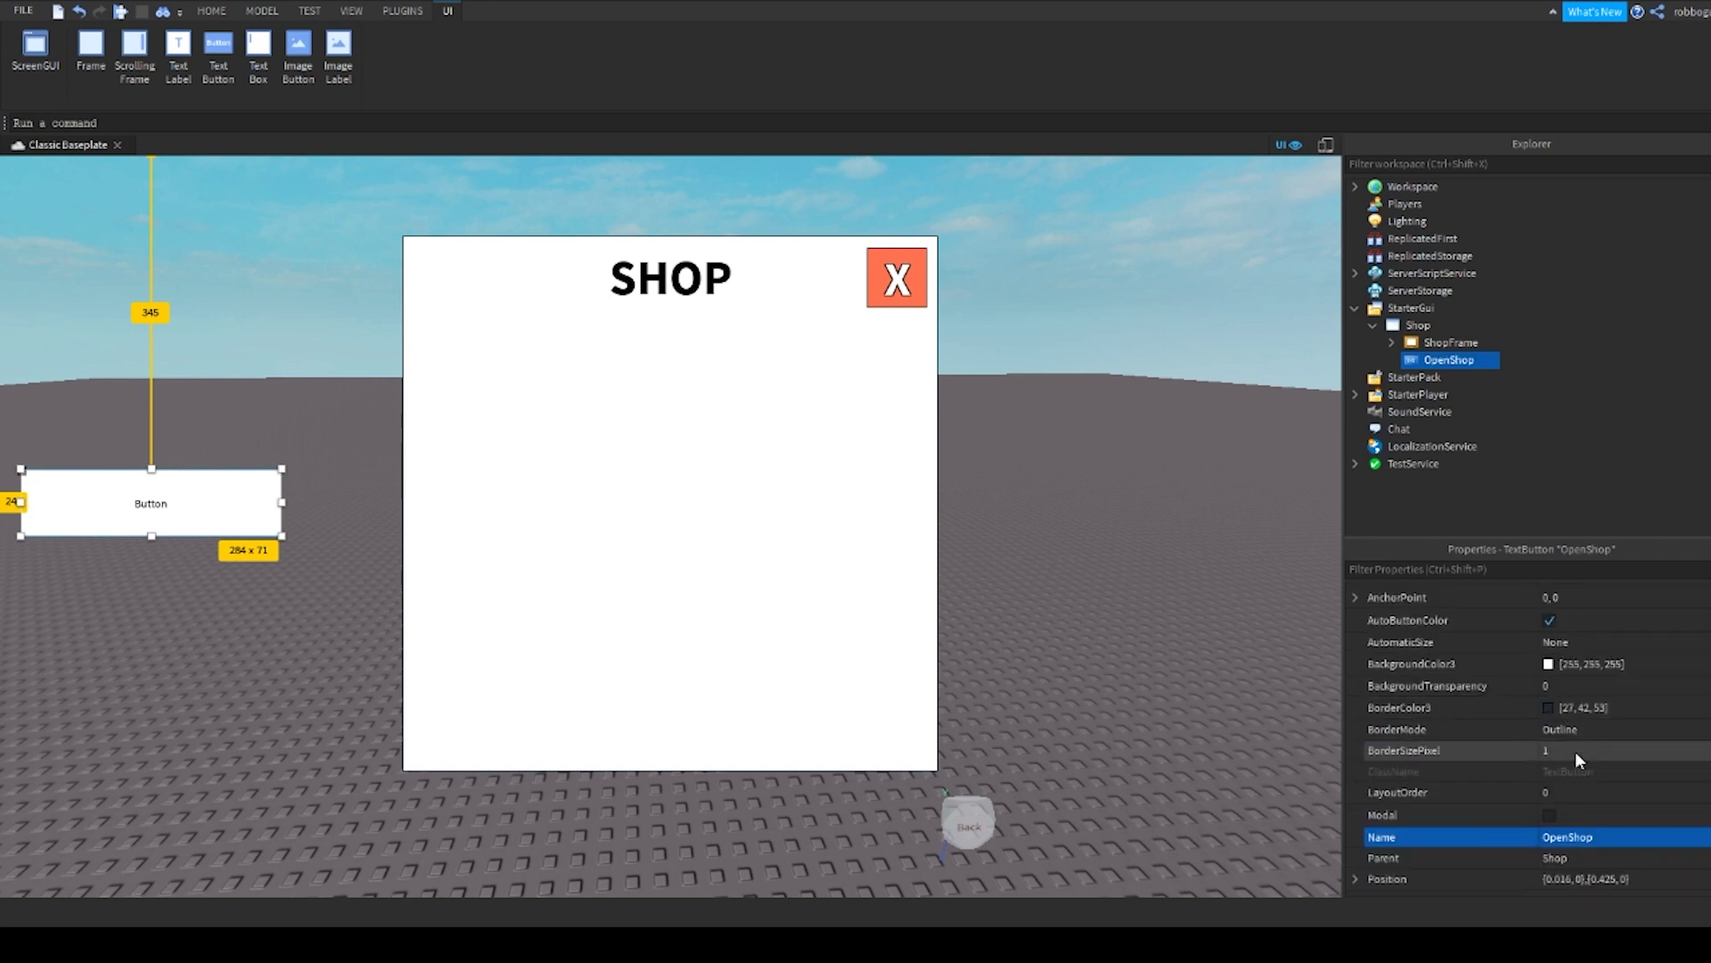
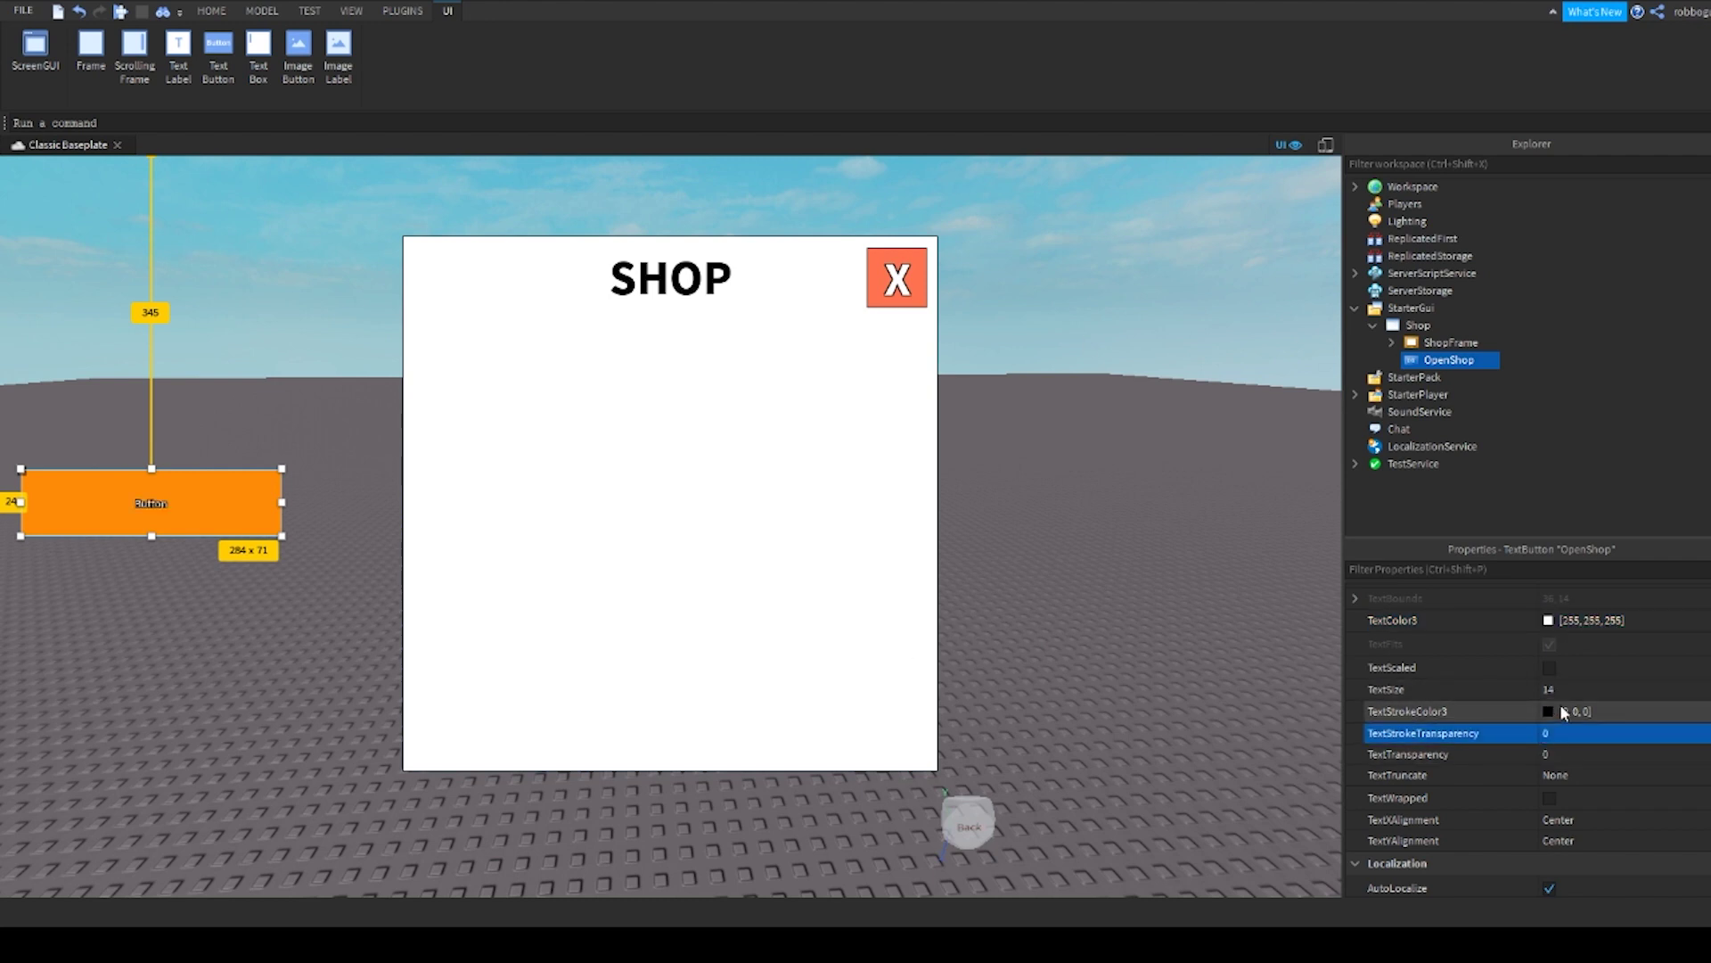
Step: Set the button text white and scaled, and relabel the button SHOP
{"action": "left_click", "coordinate": [1548, 667]}
{"action": "double_click", "coordinate": [234, 495]}
{"action": "type", "text": "SHOP"}
{"action": "key", "text": "Return"}
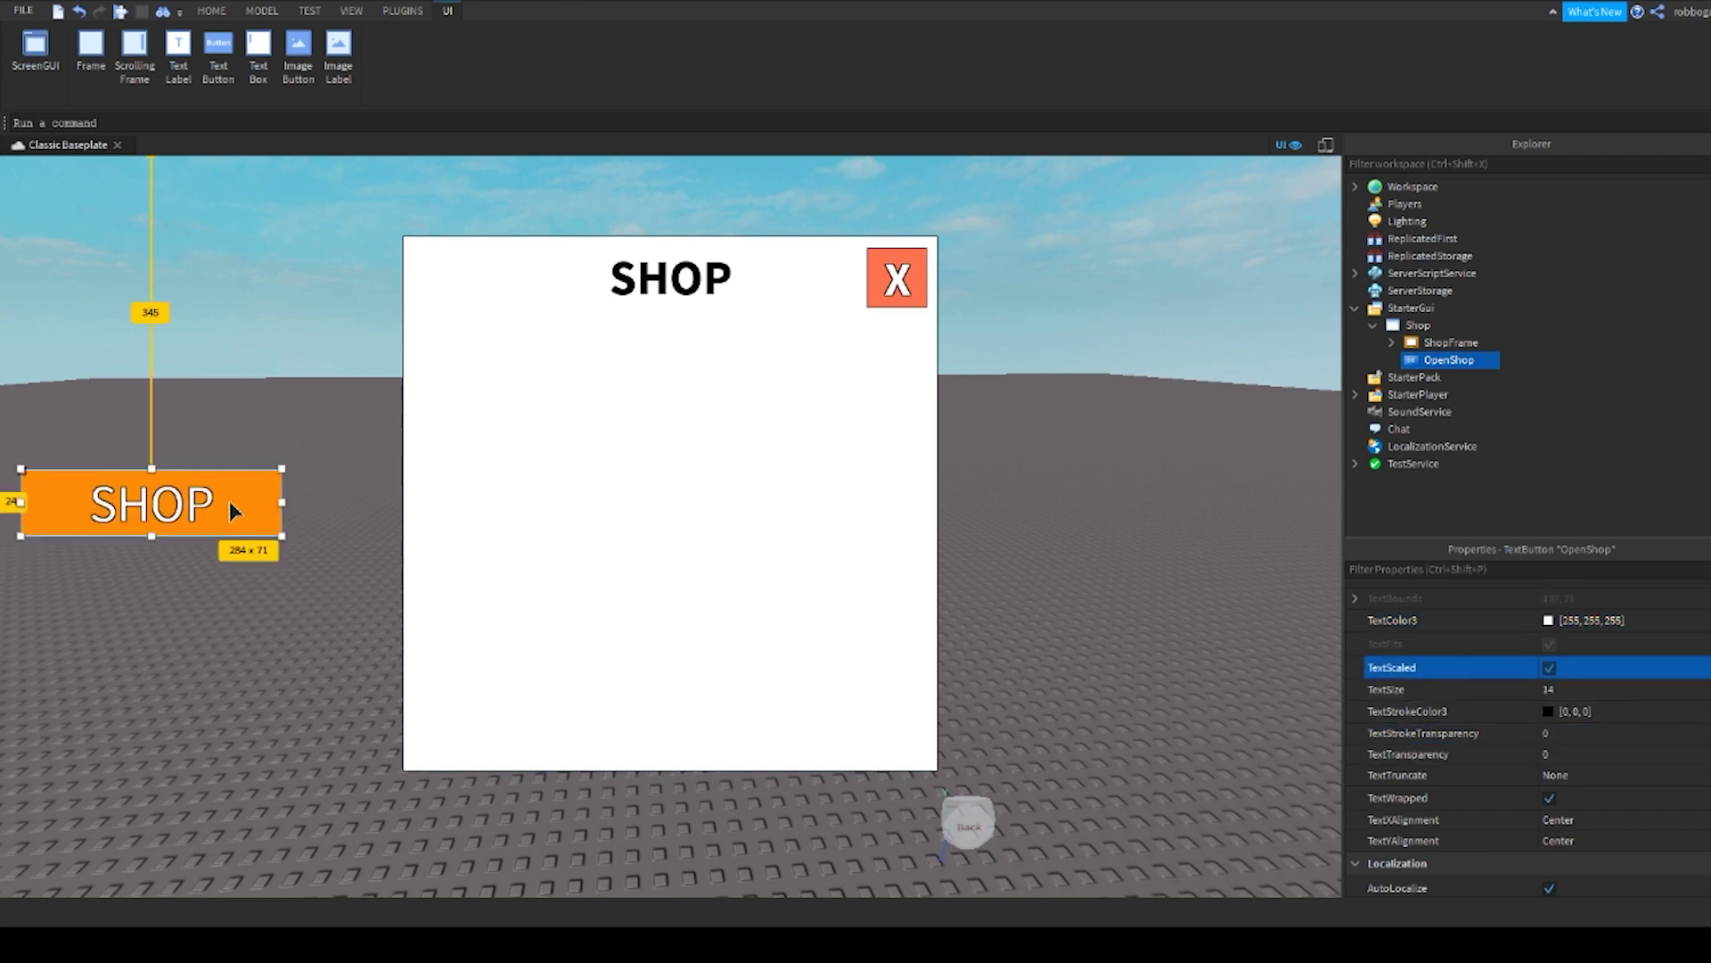
{"action": "left_click", "coordinate": [302, 659]}
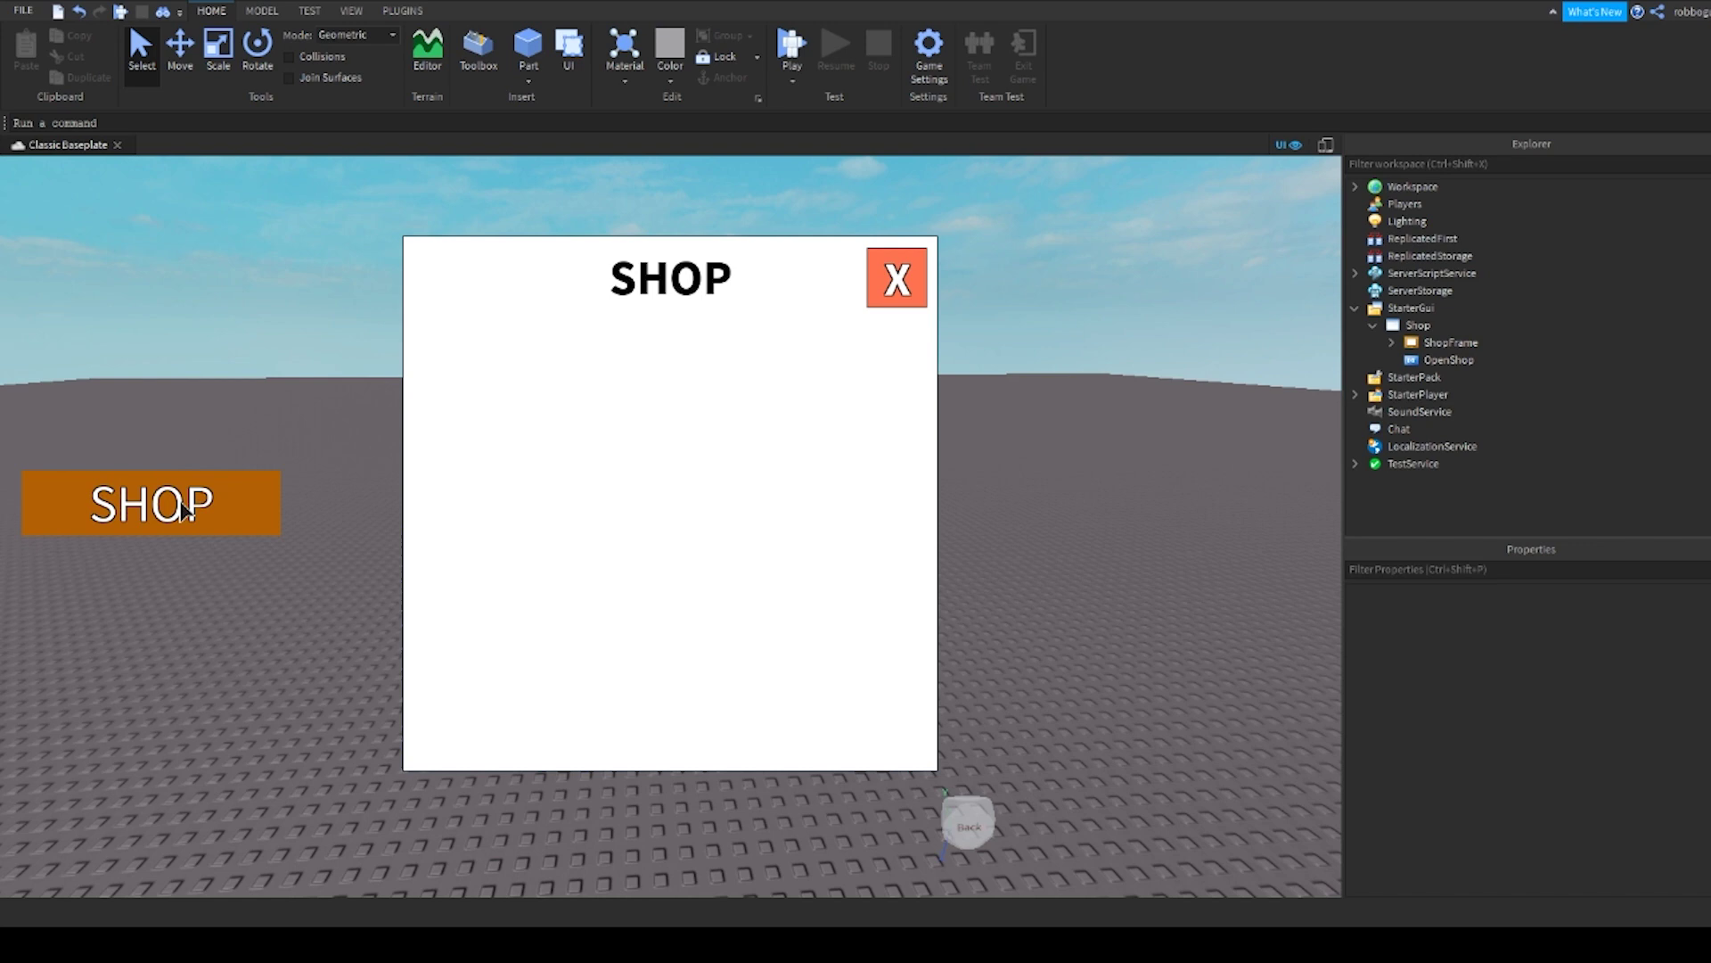
Step: Duplicate CloseShop's LocalScript and move the copy under the OpenShop button
{"action": "left_click", "coordinate": [1463, 359]}
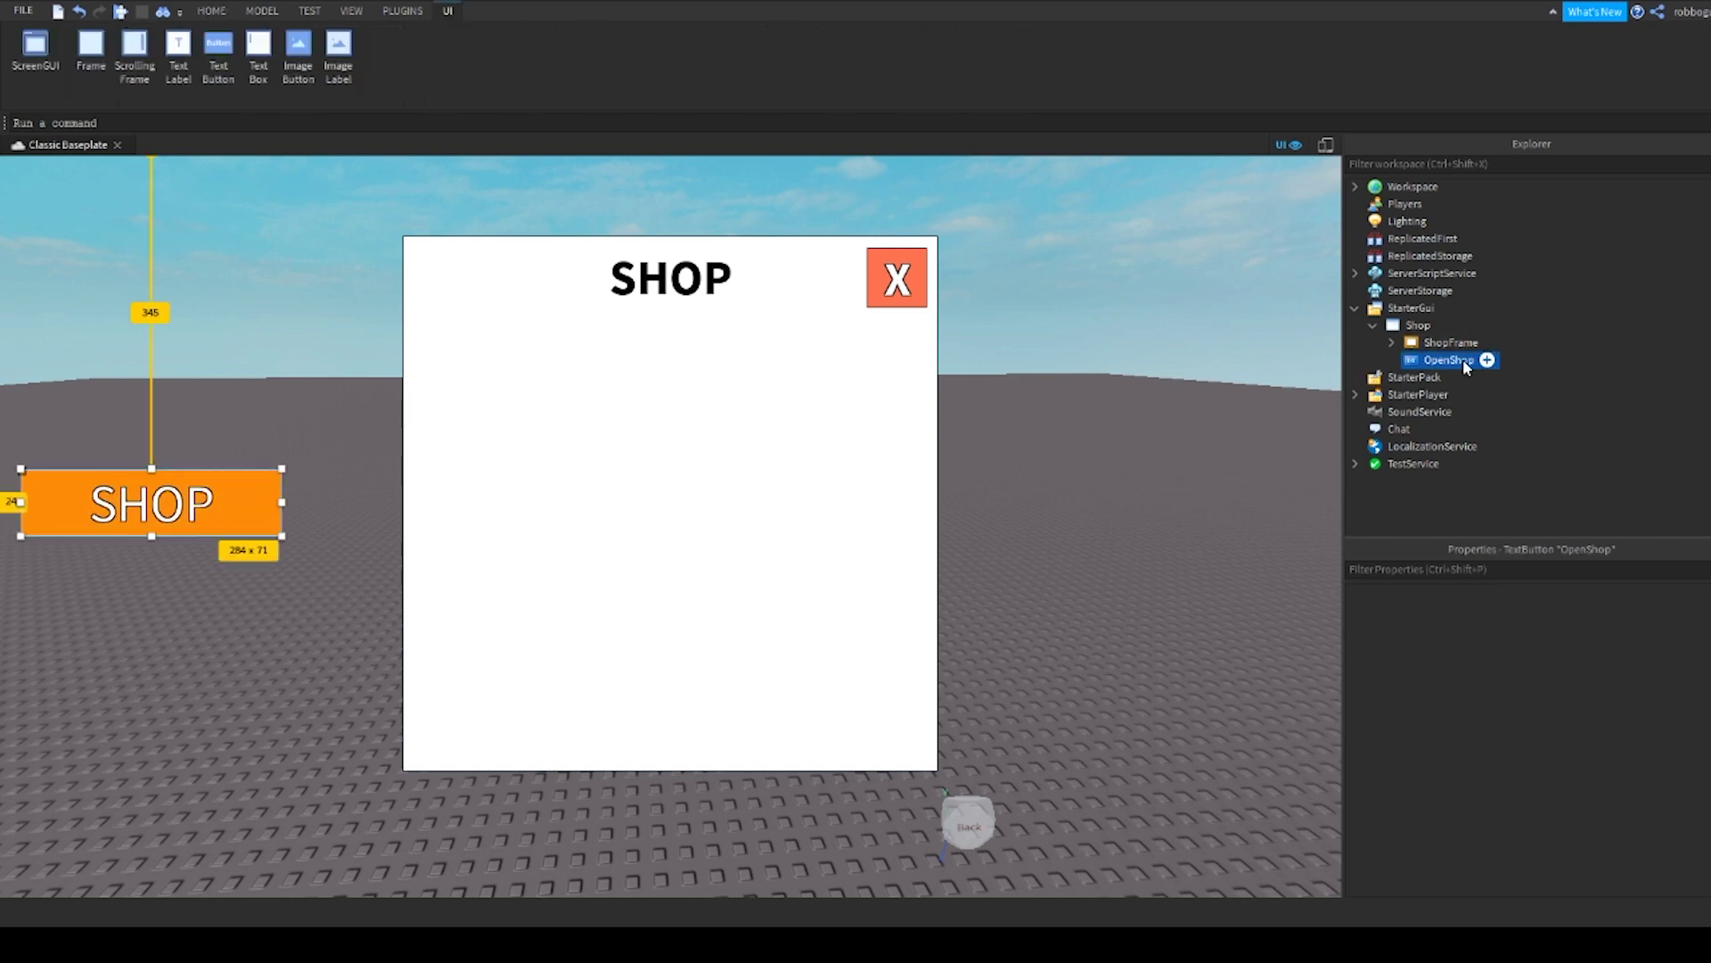
{"action": "left_click", "coordinate": [1392, 343]}
{"action": "left_click", "coordinate": [1413, 361]}
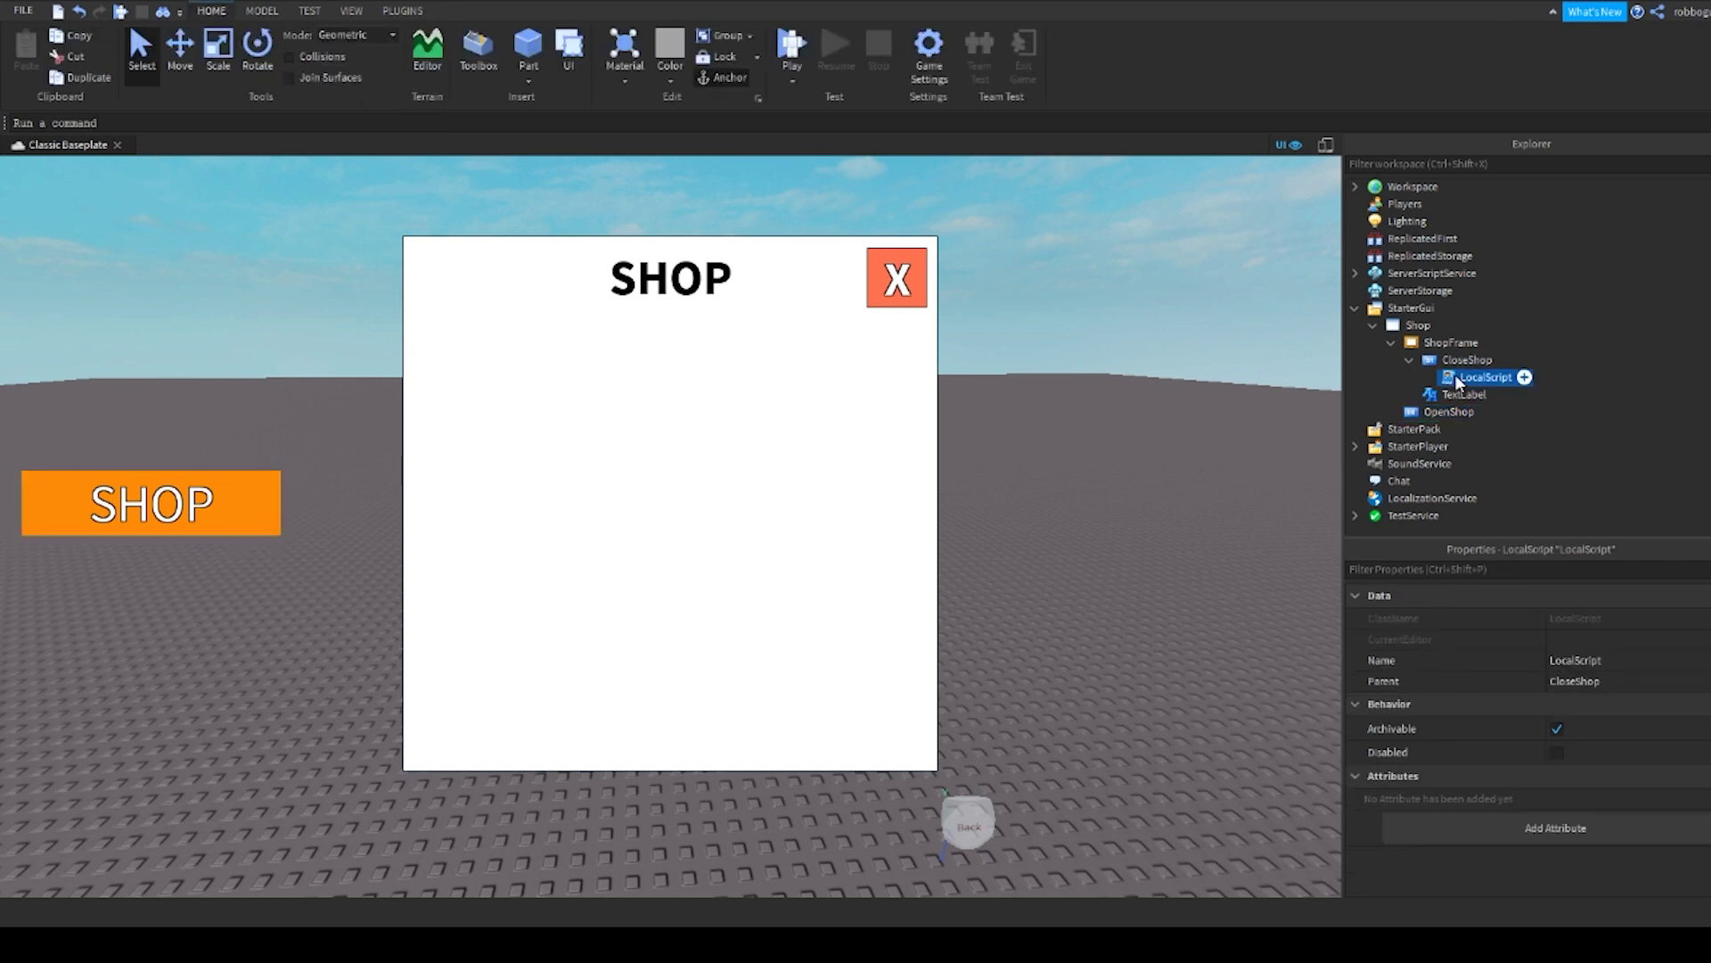
{"action": "key", "text": "ctrl+d"}
{"action": "left_click_drag", "start_coordinate": [1480, 399], "coordinate": [1466, 424]}
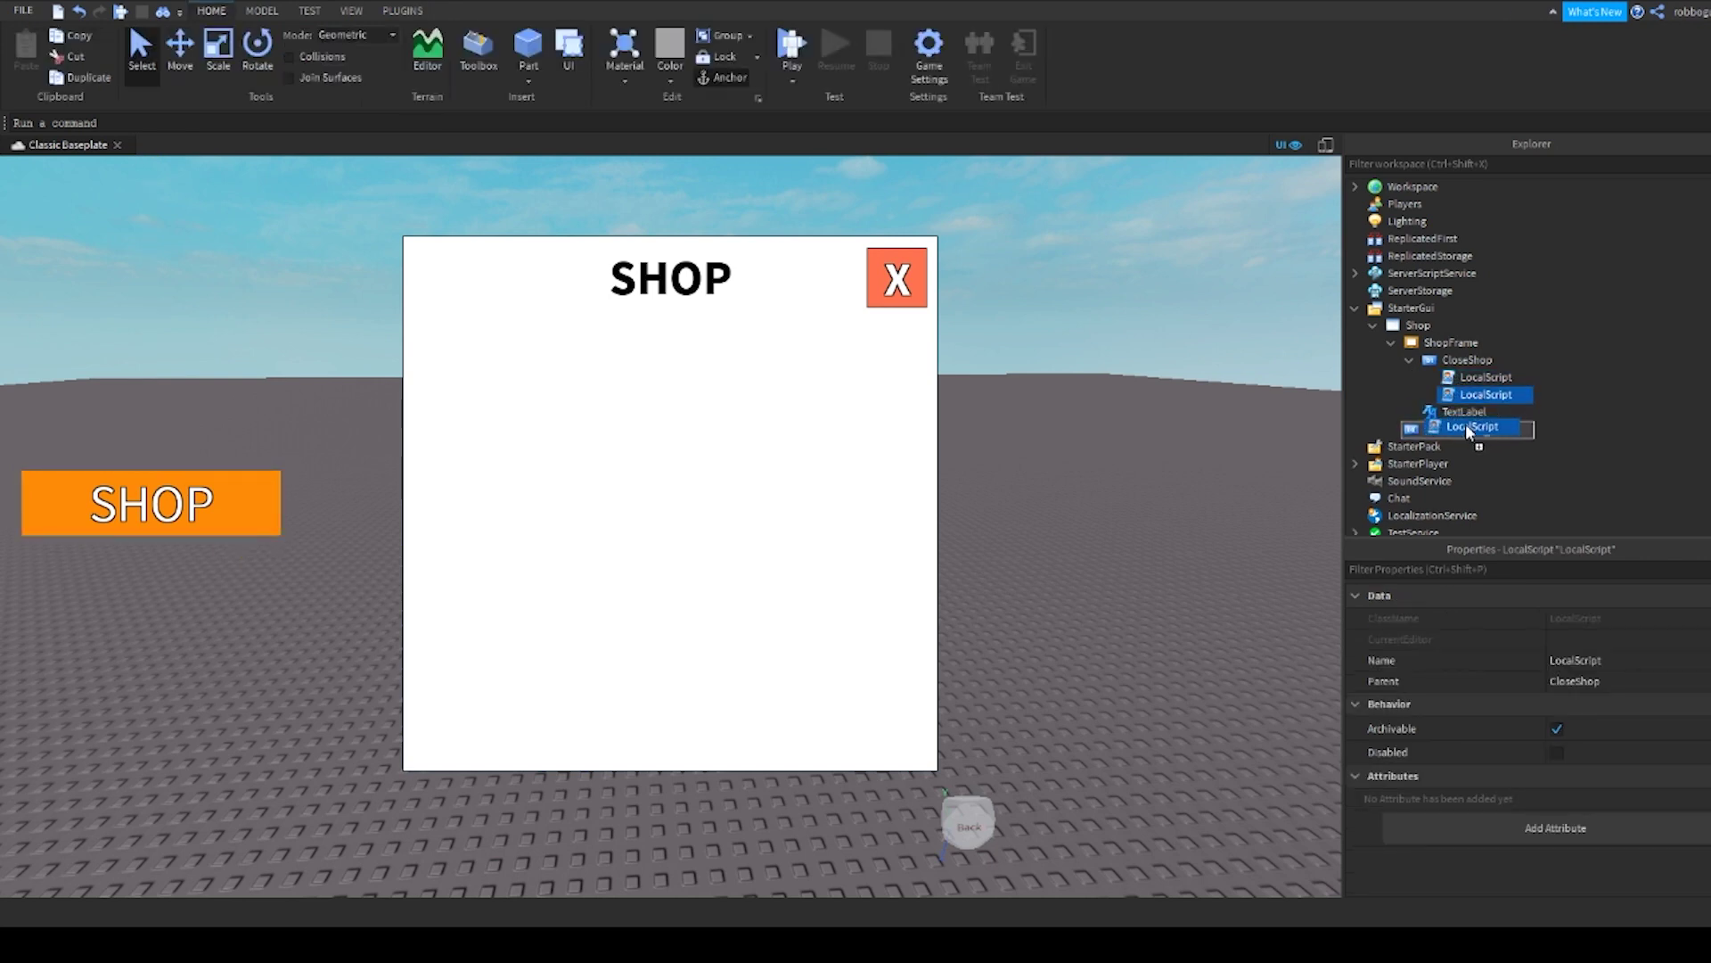
Step: Clear the copied code from the OpenShop script so it can be rewritten
{"action": "left_click", "coordinate": [1410, 360]}
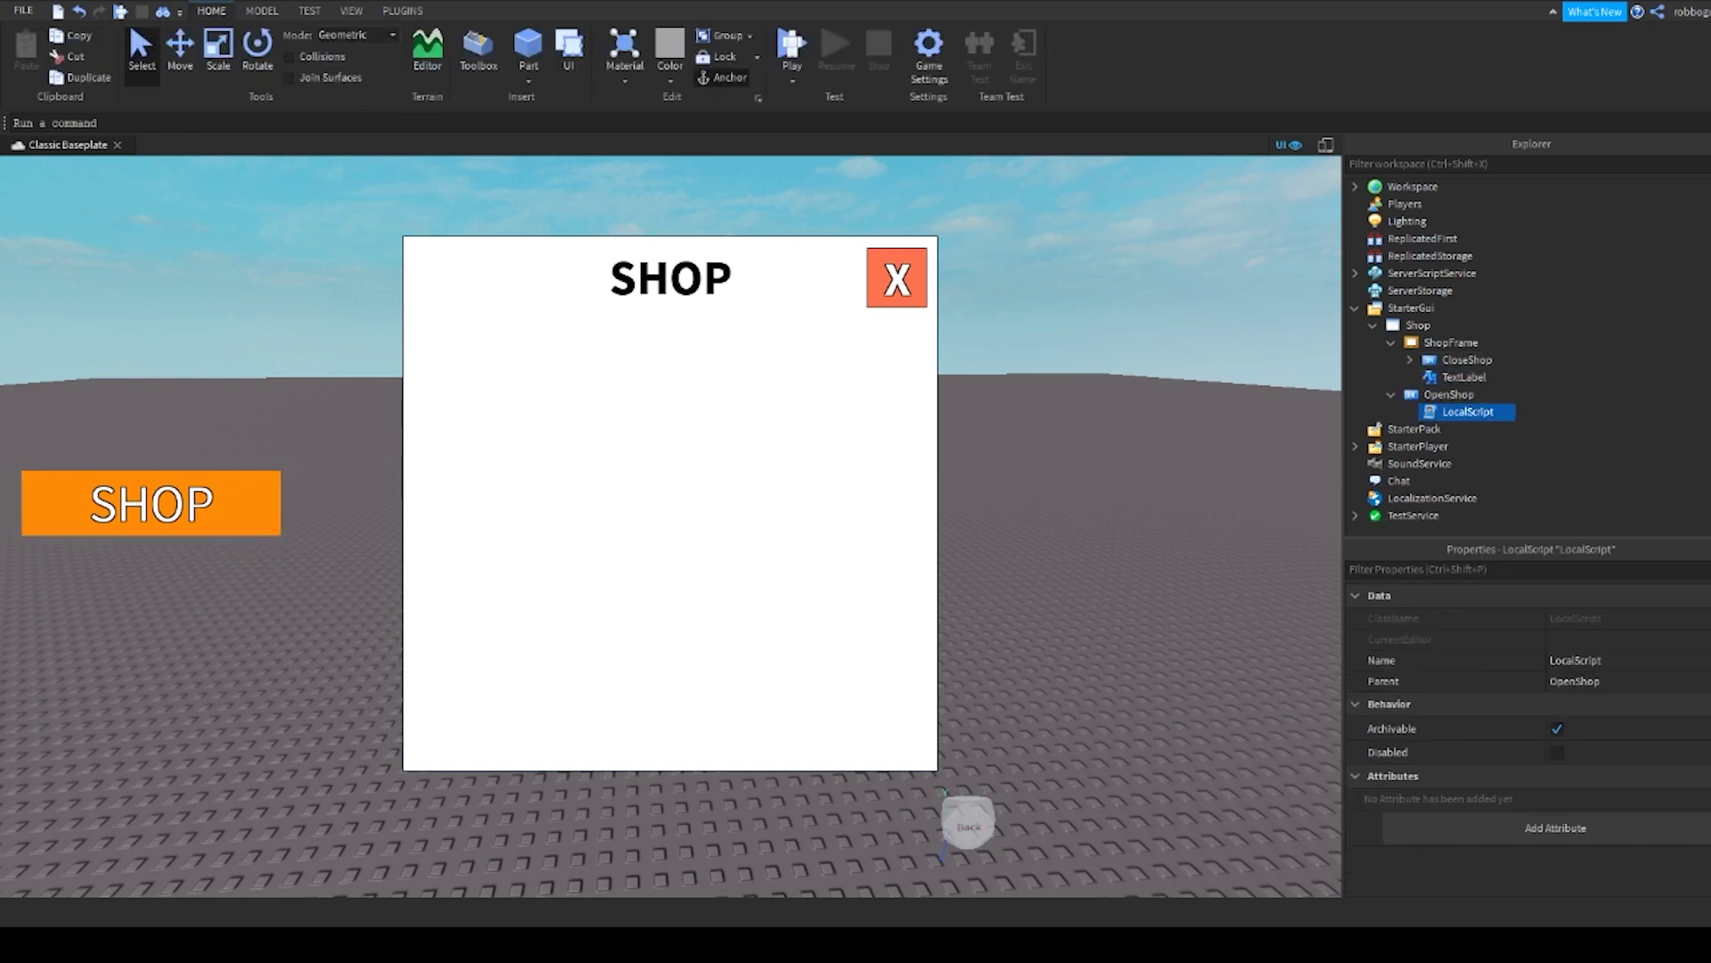
{"action": "double_click", "coordinate": [1468, 410]}
{"action": "left_click_drag", "start_coordinate": [172, 205], "coordinate": [5, 174]}
{"action": "key", "text": "BackSpace"}
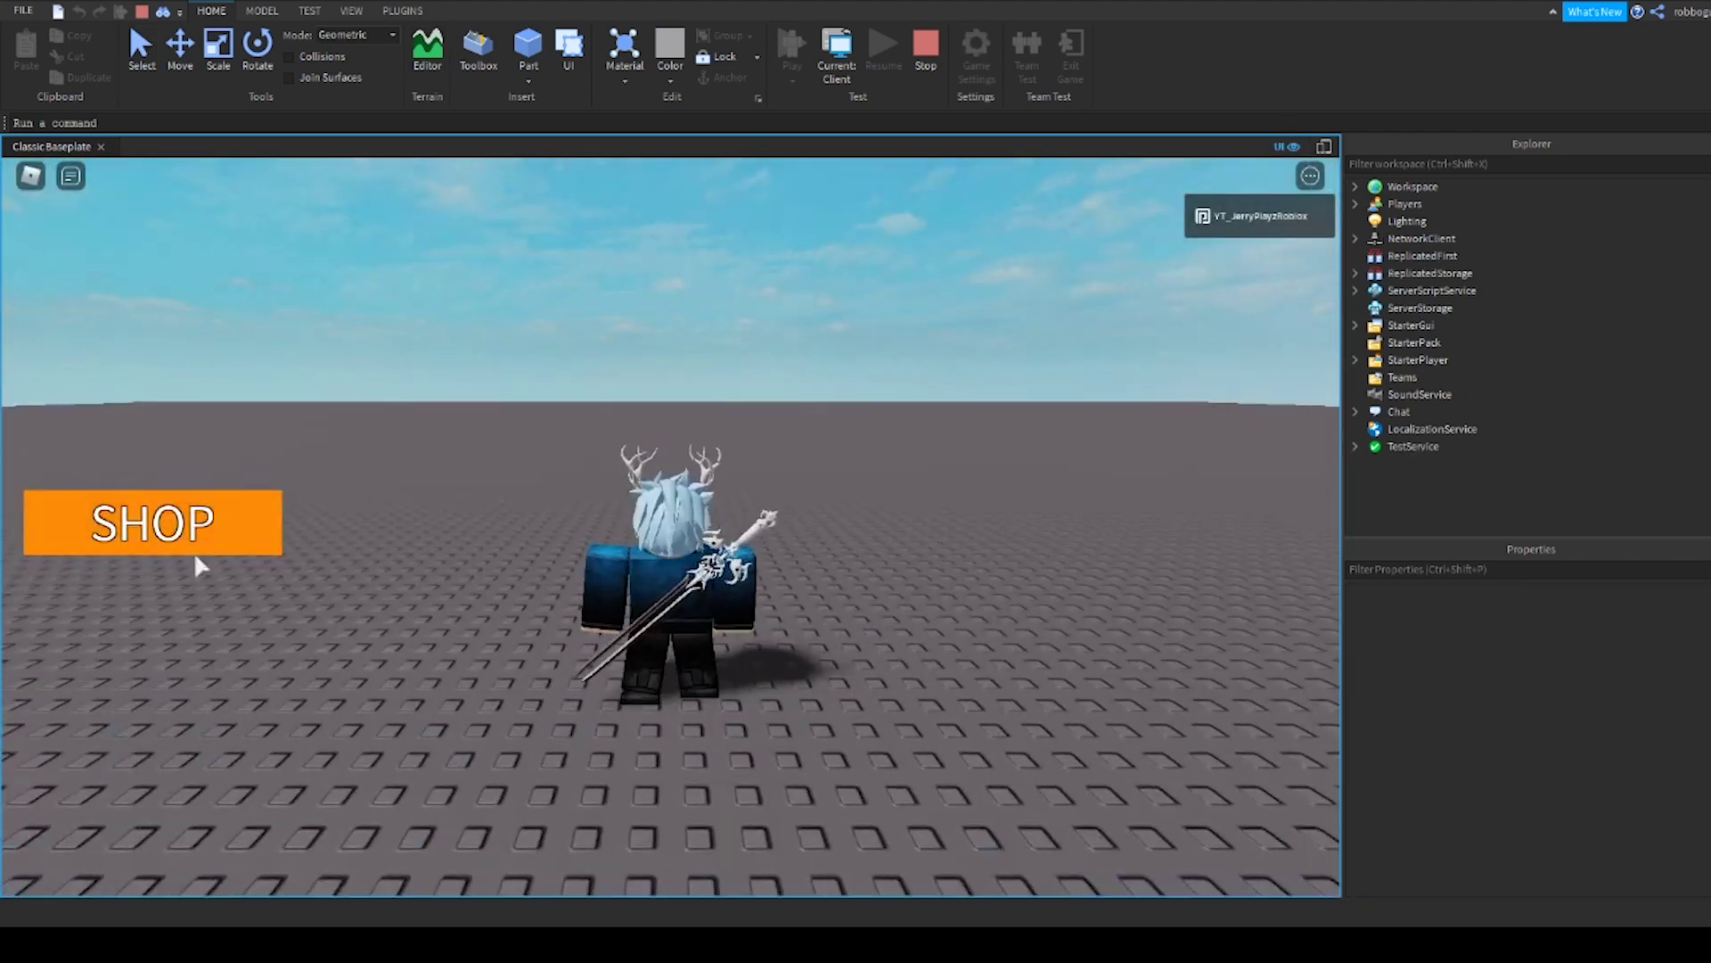
Step: Verify repeatedly that SHOP opens the white shop frame and the red X closes it
{"action": "left_click", "coordinate": [197, 532]}
{"action": "left_click", "coordinate": [889, 332]}
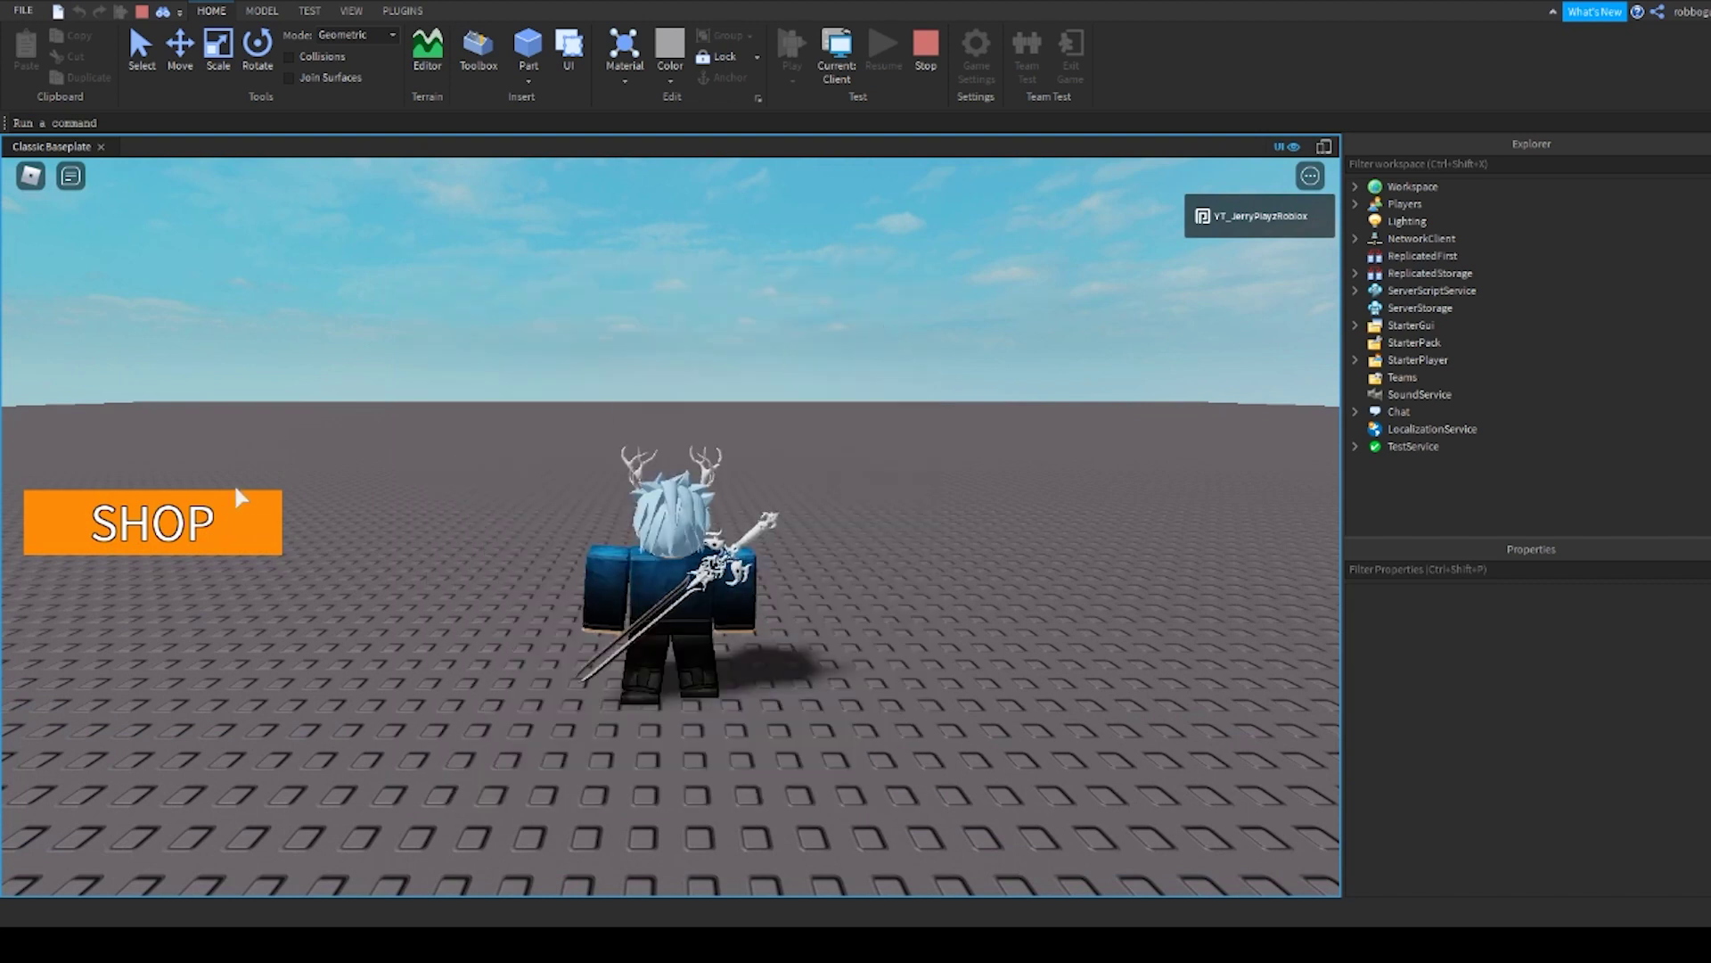
{"action": "left_click", "coordinate": [236, 493]}
{"action": "left_click", "coordinate": [884, 326]}
{"action": "left_click", "coordinate": [188, 505]}
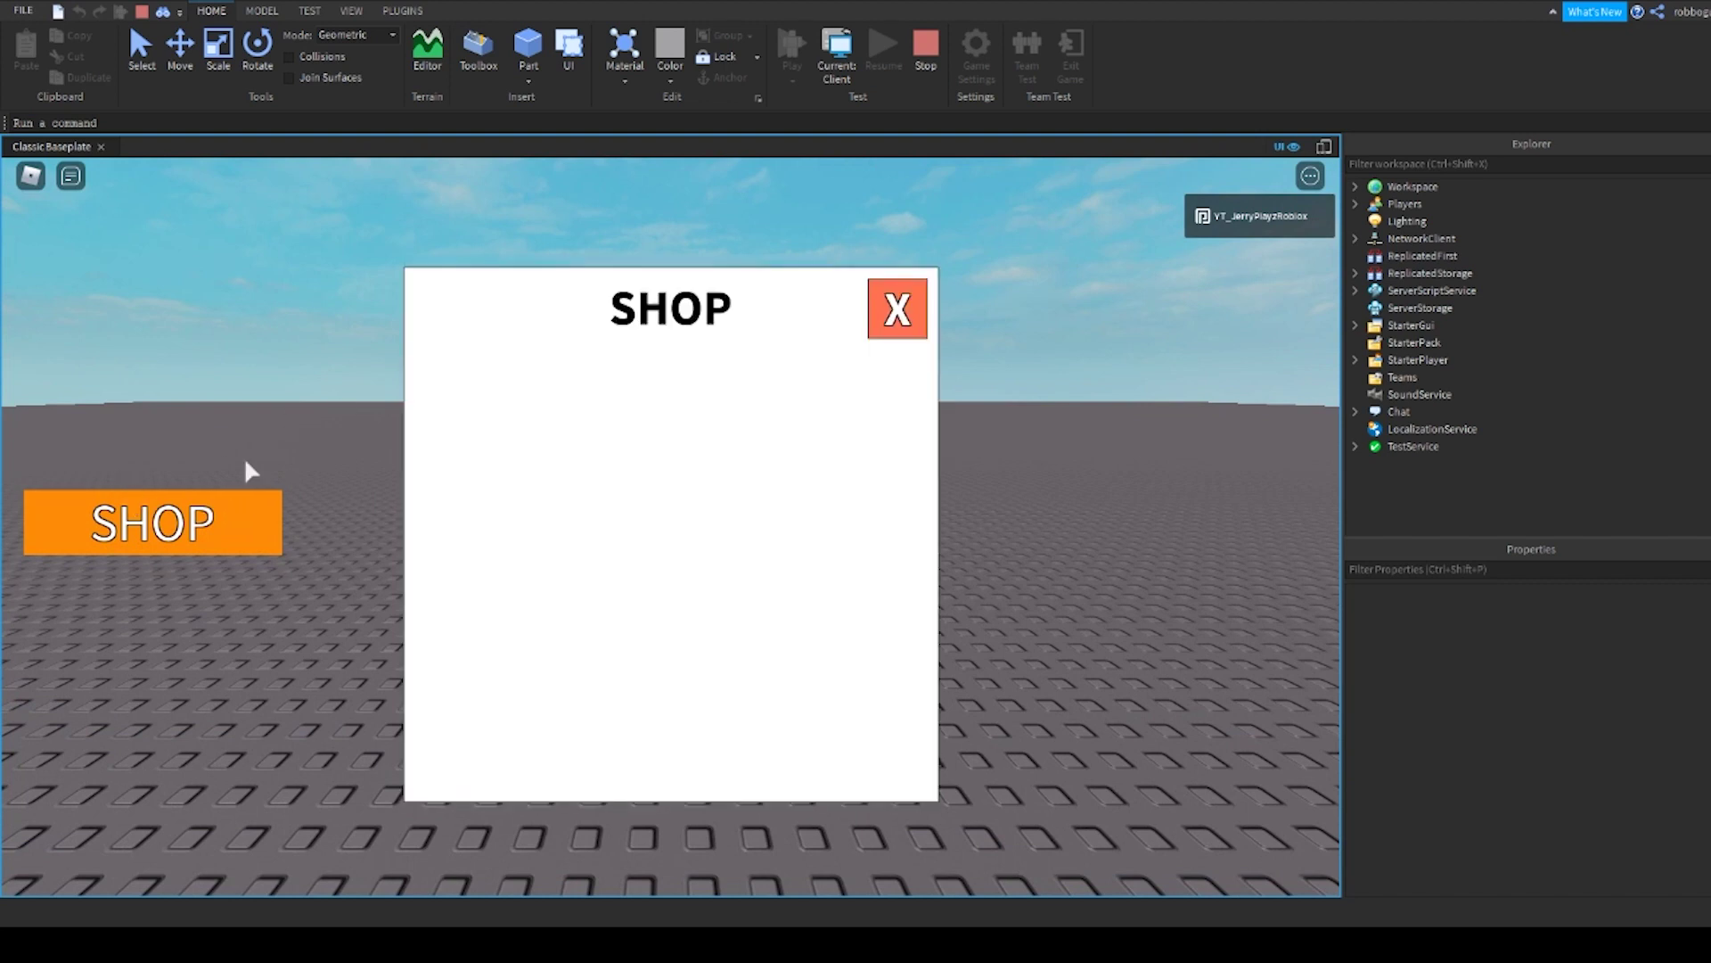
{"action": "left_click", "coordinate": [889, 315]}
{"action": "left_click", "coordinate": [267, 516]}
{"action": "left_click", "coordinate": [899, 322]}
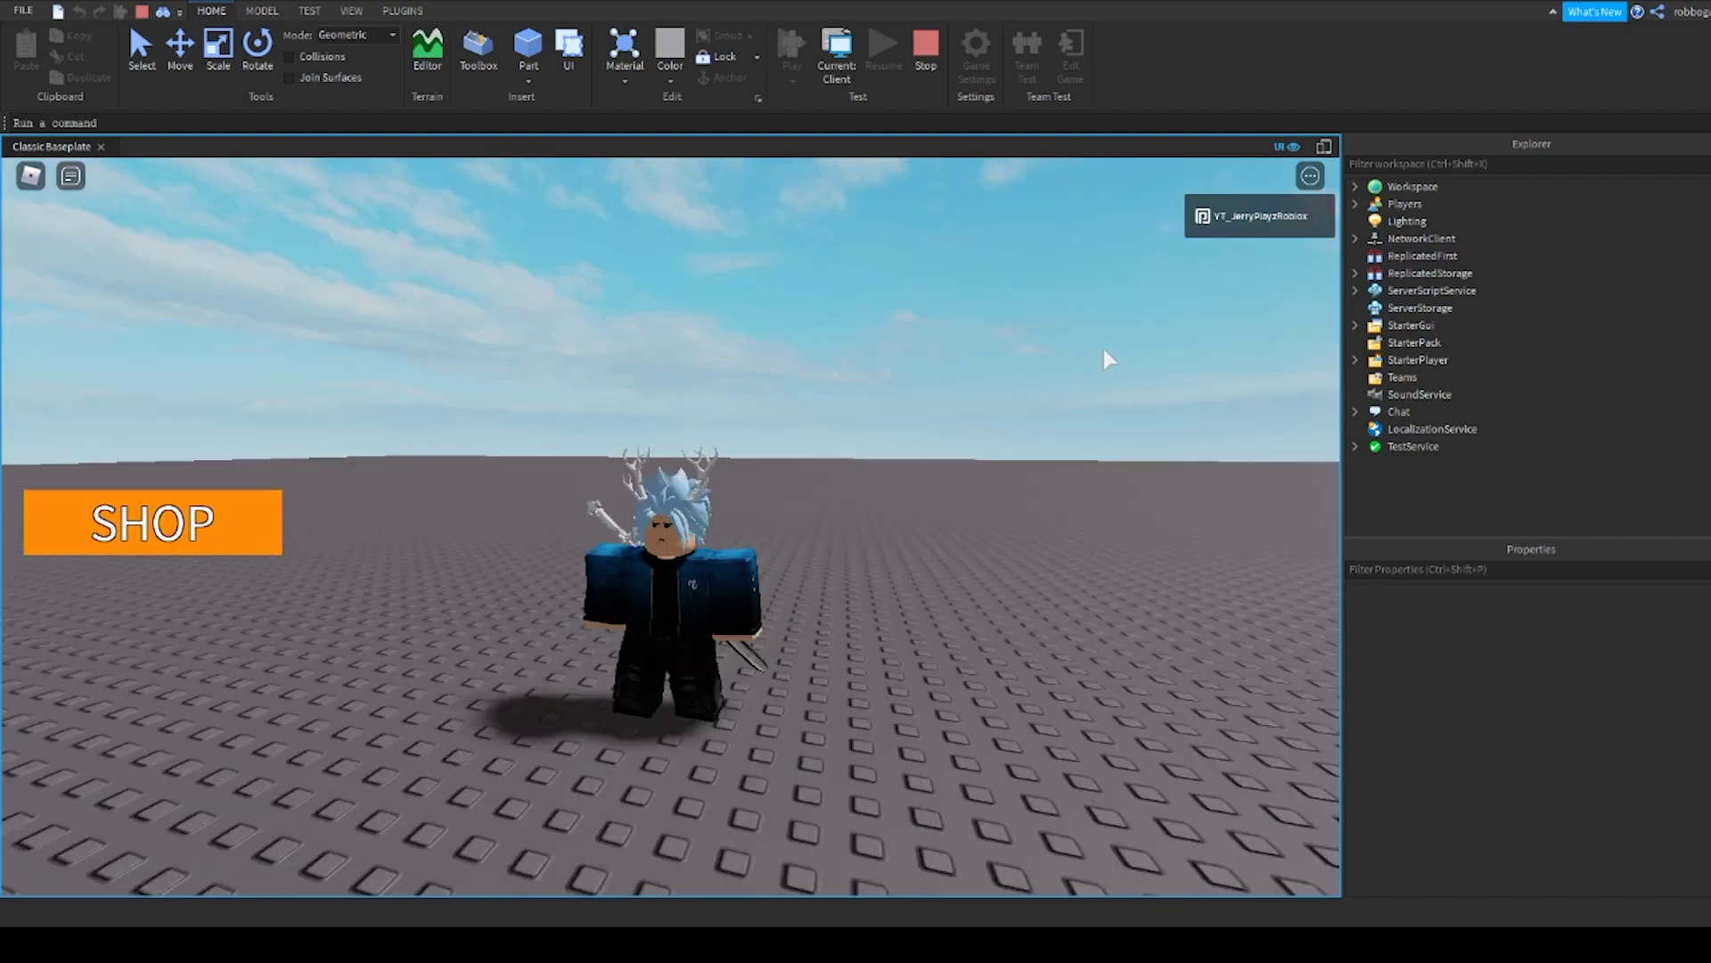
Step: Walk the avatar around the baseplate and tilt the camera down onto it
{"action": "key", "text": "s"}
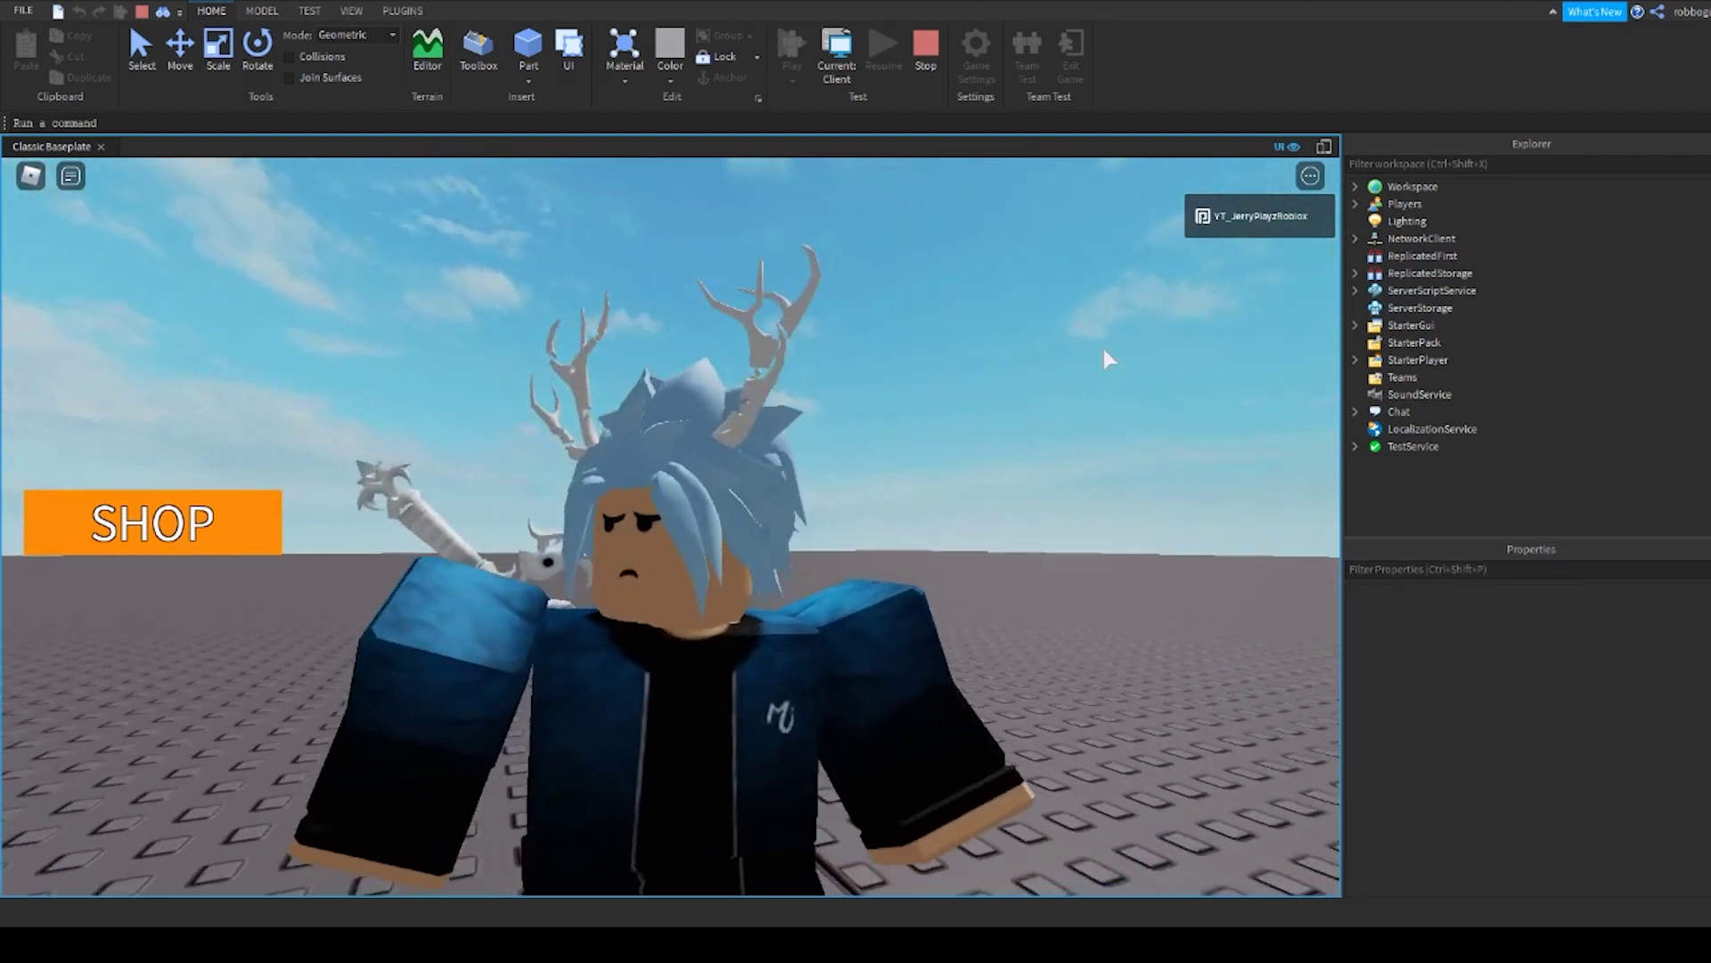
{"action": "key", "text": "d"}
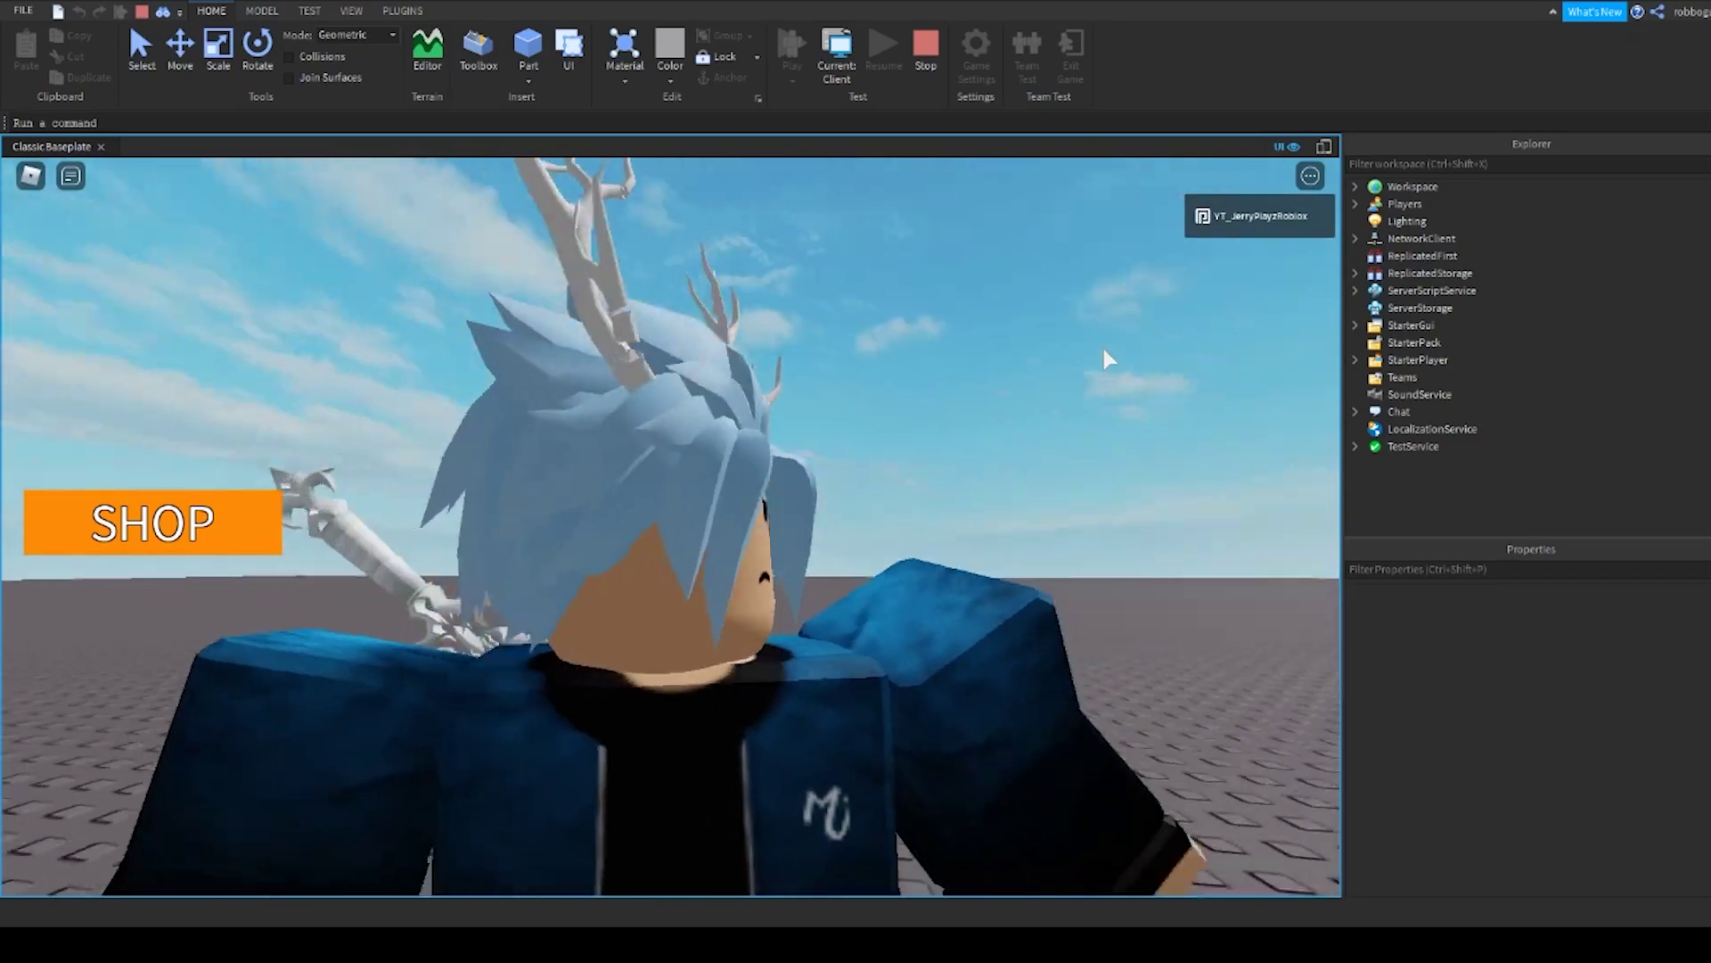
{"action": "scroll", "coordinate": [1102, 343], "scroll_direction": "down", "scroll_amount": 5}
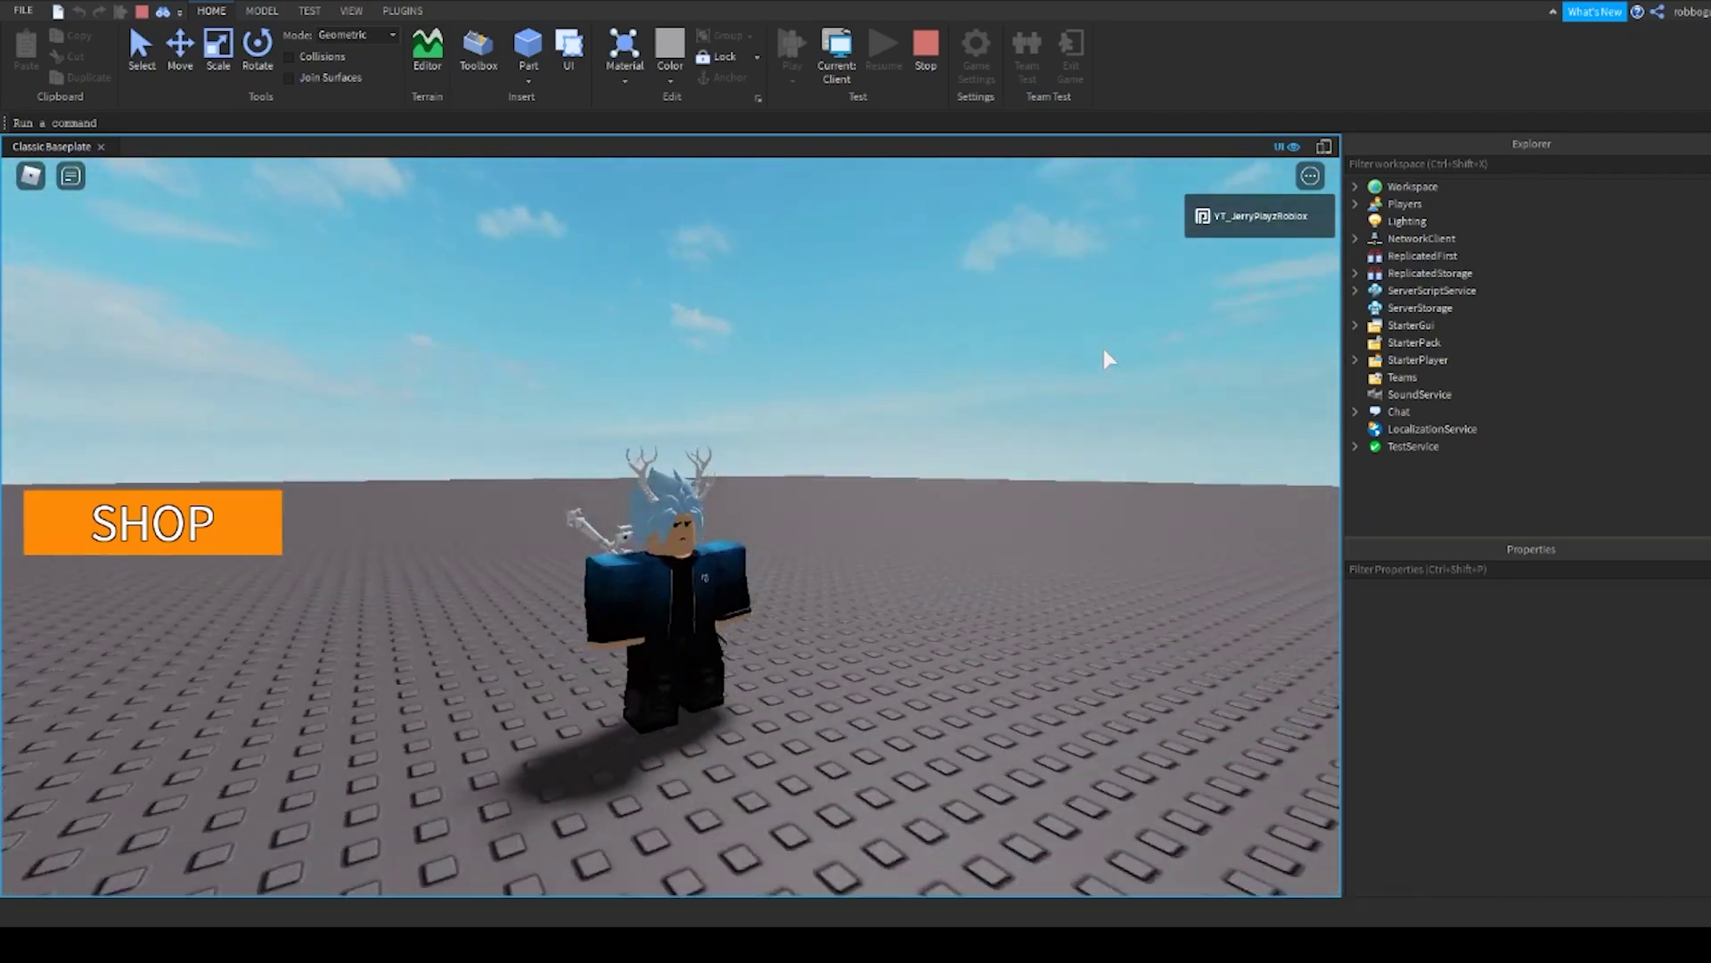
{"action": "right_click_drag", "start_coordinate": [1102, 352], "coordinate": [1103, 348]}
{"action": "scroll", "coordinate": [1104, 350], "scroll_direction": "up", "scroll_amount": 5}
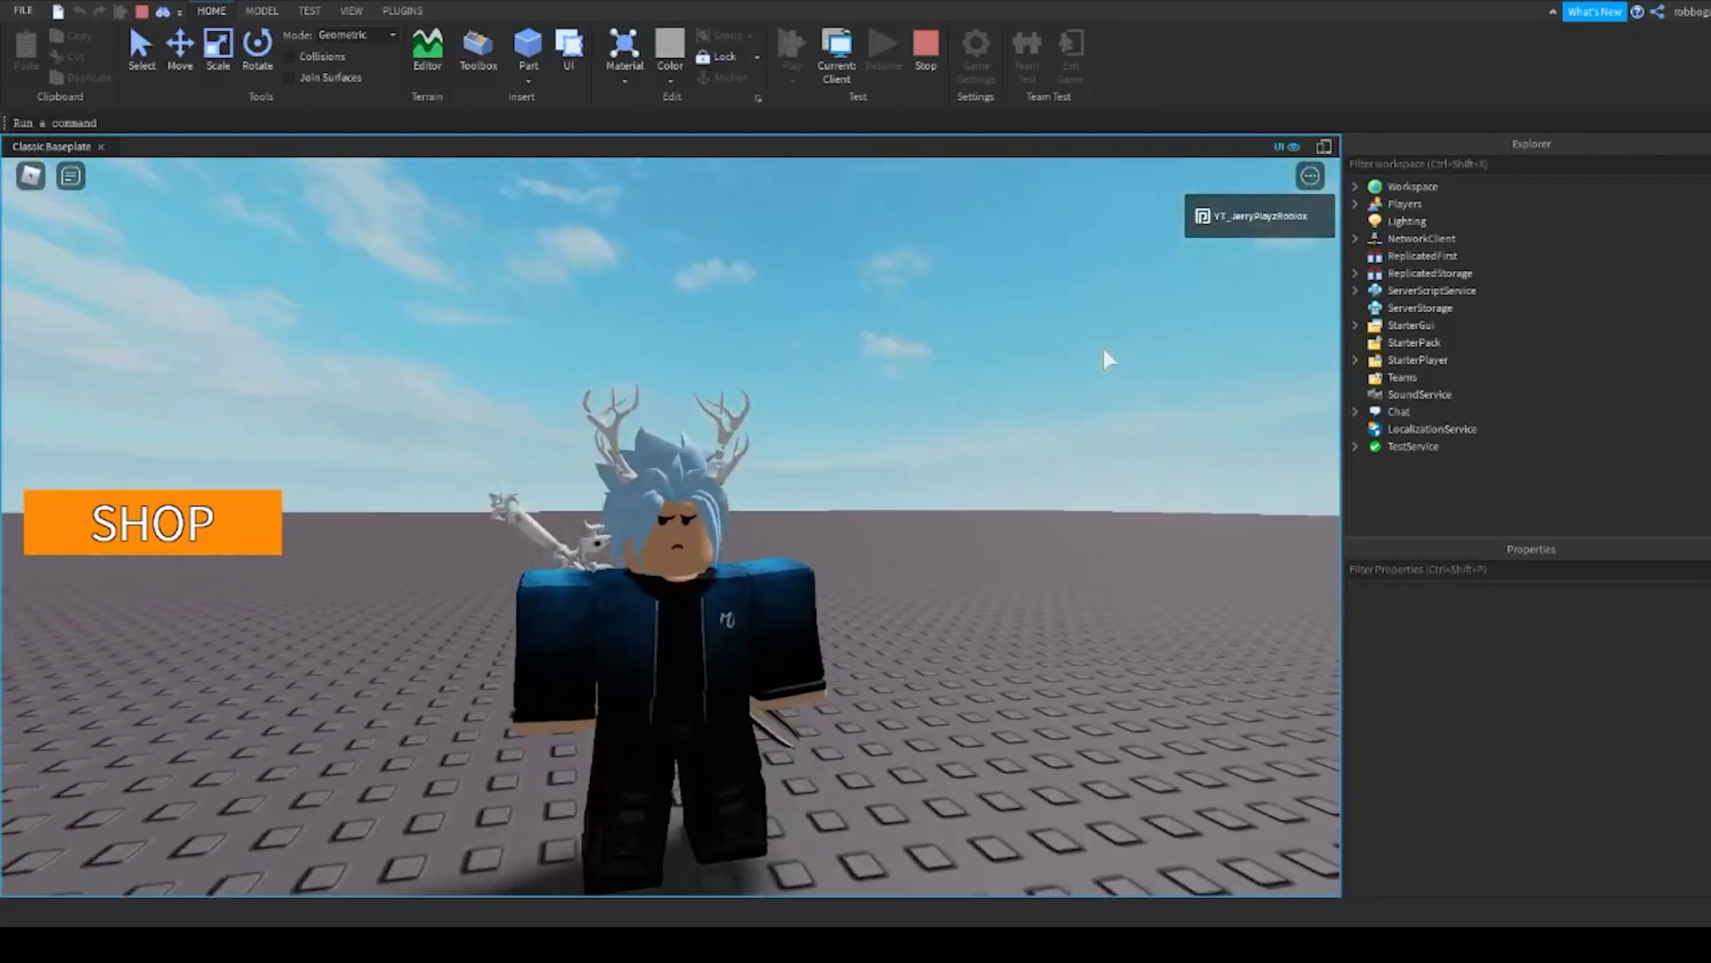
{"action": "scroll", "coordinate": [1103, 350], "scroll_direction": "up", "scroll_amount": 1}
{"action": "scroll", "coordinate": [1103, 349], "scroll_direction": "up", "scroll_amount": 4}
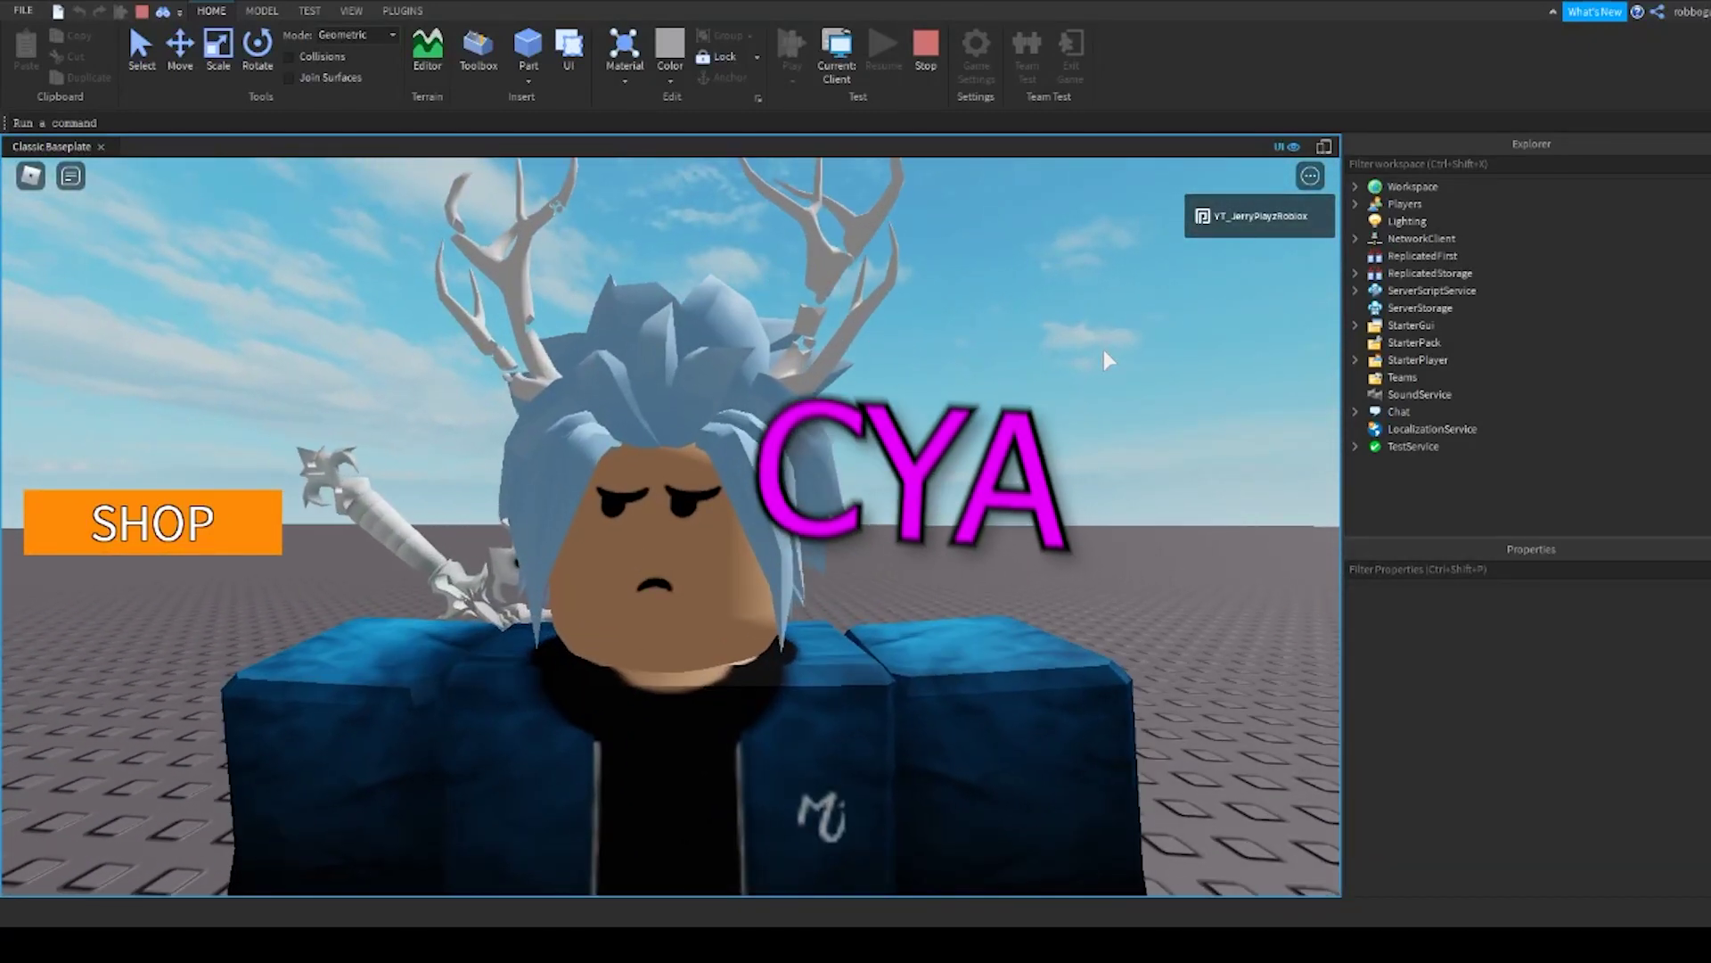
{"action": "scroll", "coordinate": [1103, 350], "scroll_direction": "down", "scroll_amount": 3}
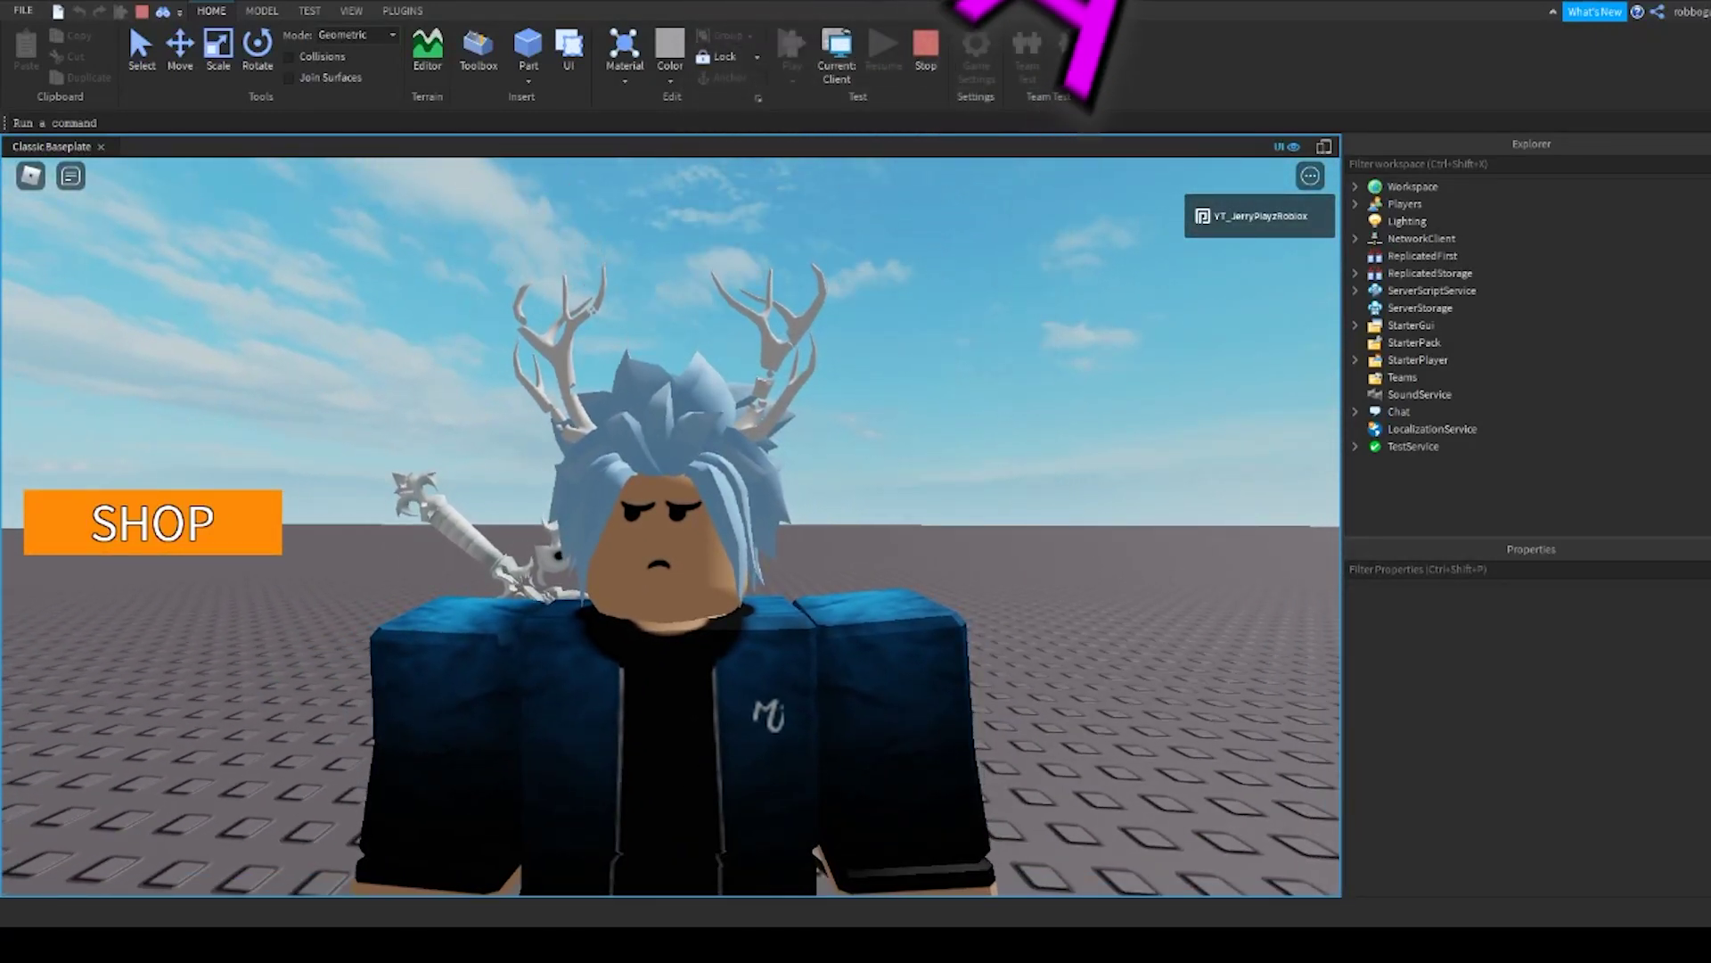